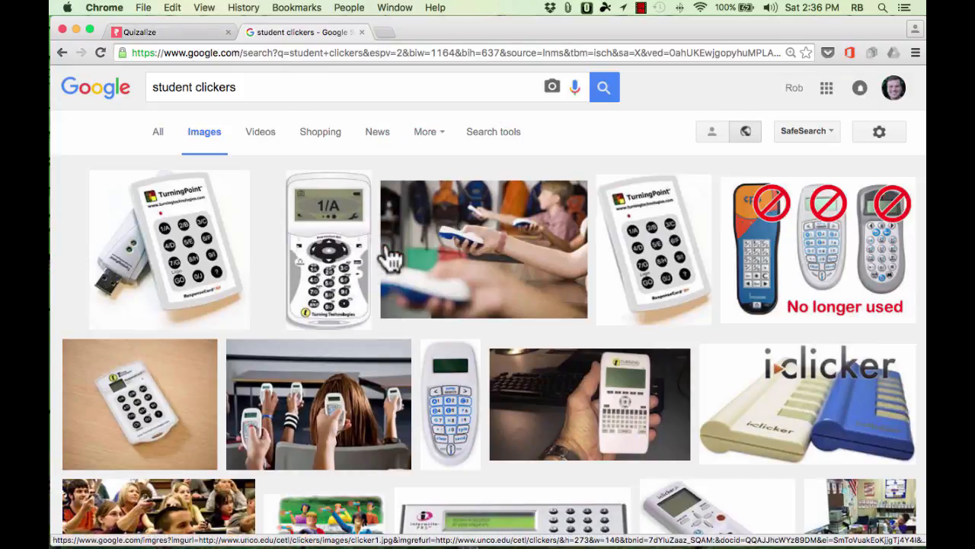
- Look over the Quizalize, Quizizz and Making Learning Awesome pages as alternatives to student clickers
click(185, 32)
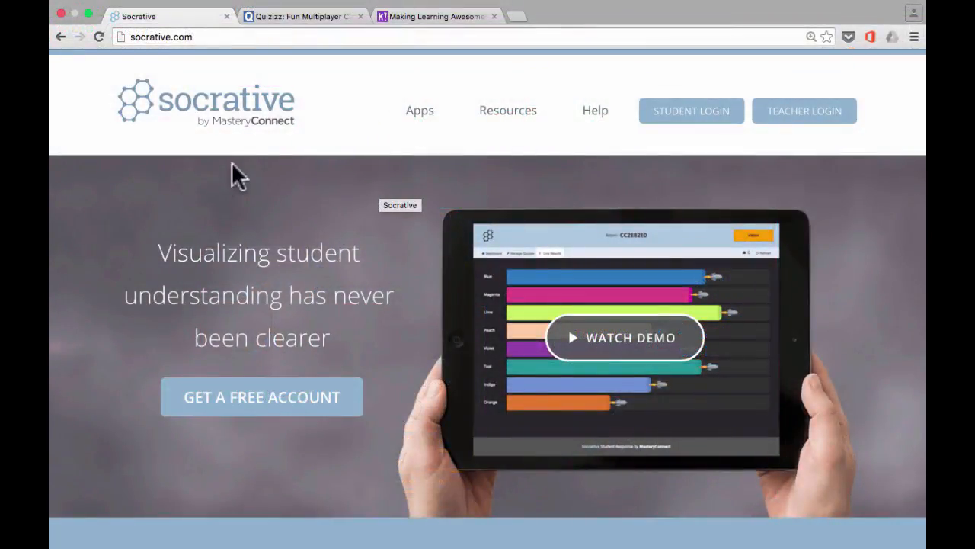
click(322, 16)
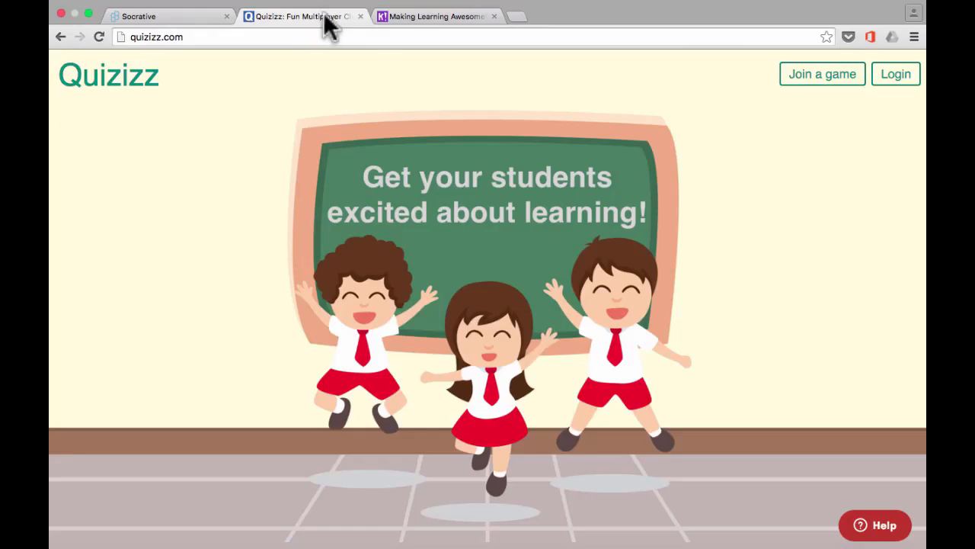
click(439, 17)
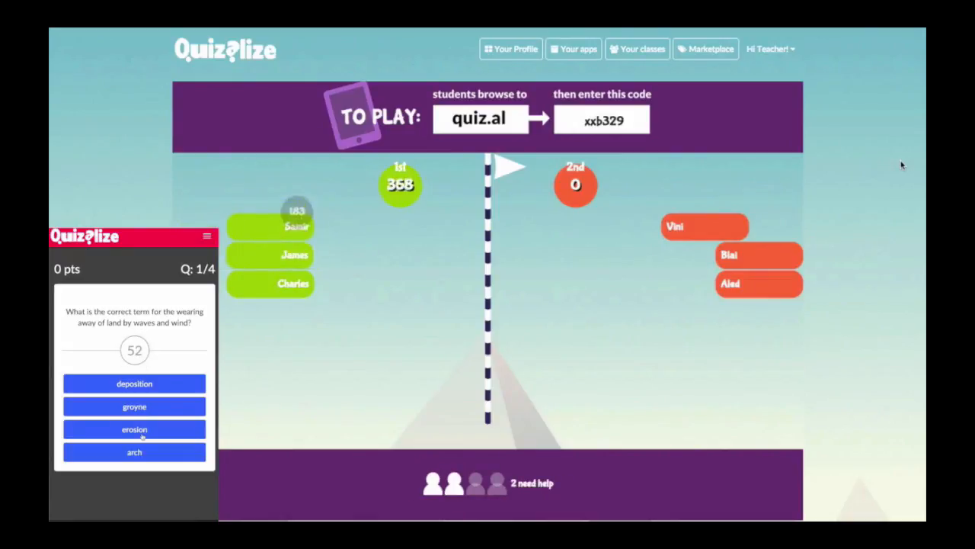
- Answer the first quiz question with erosion and unscramble the second question's letters into the term for material carried by water
click(141, 432)
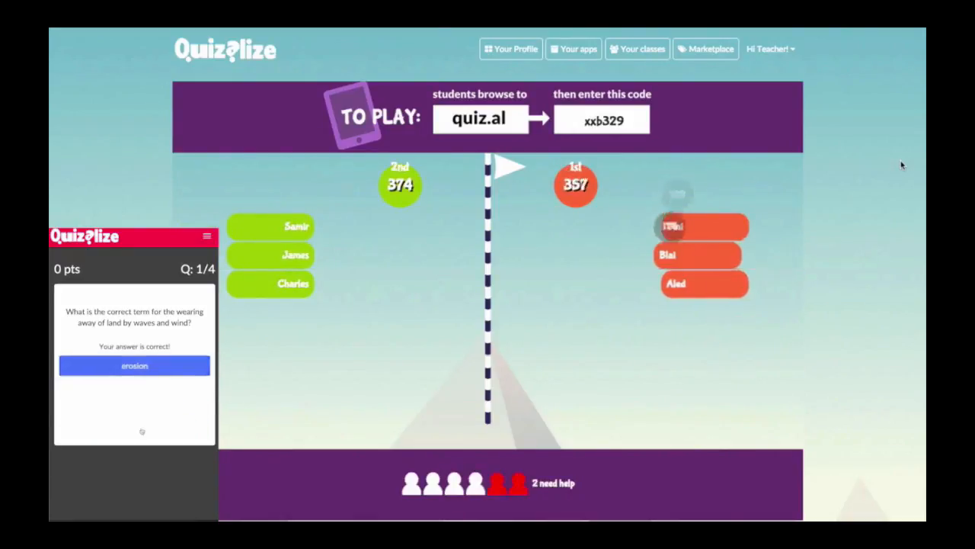
click(109, 474)
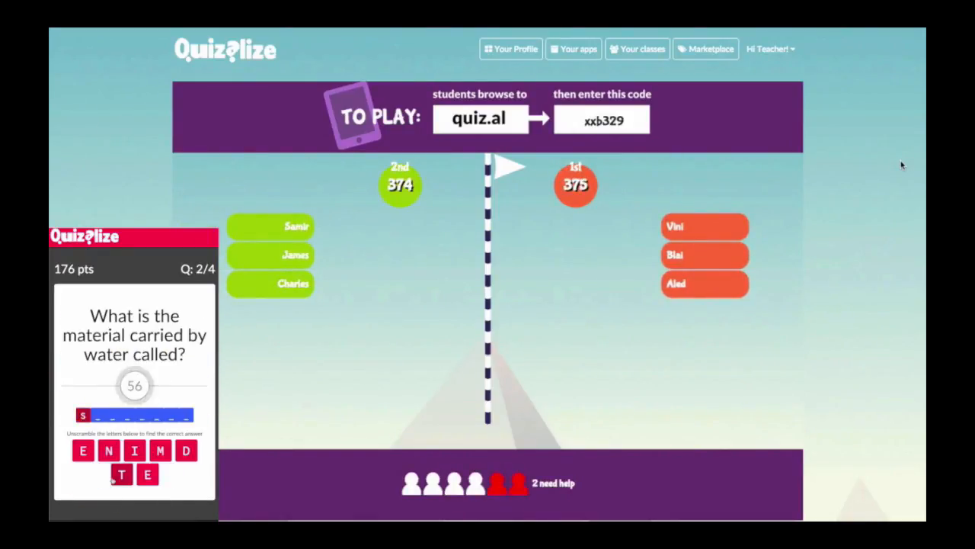
click(83, 450)
click(160, 450)
click(113, 453)
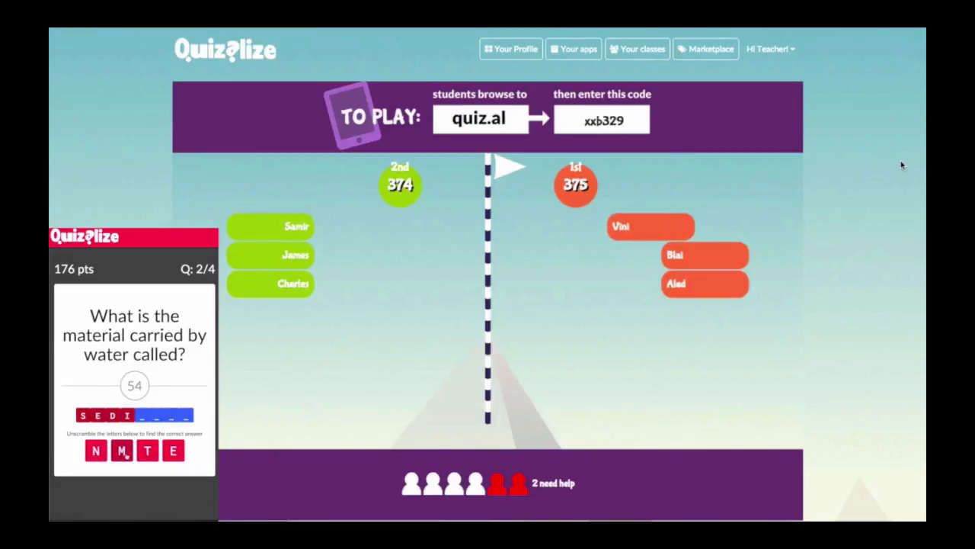
click(125, 454)
click(158, 455)
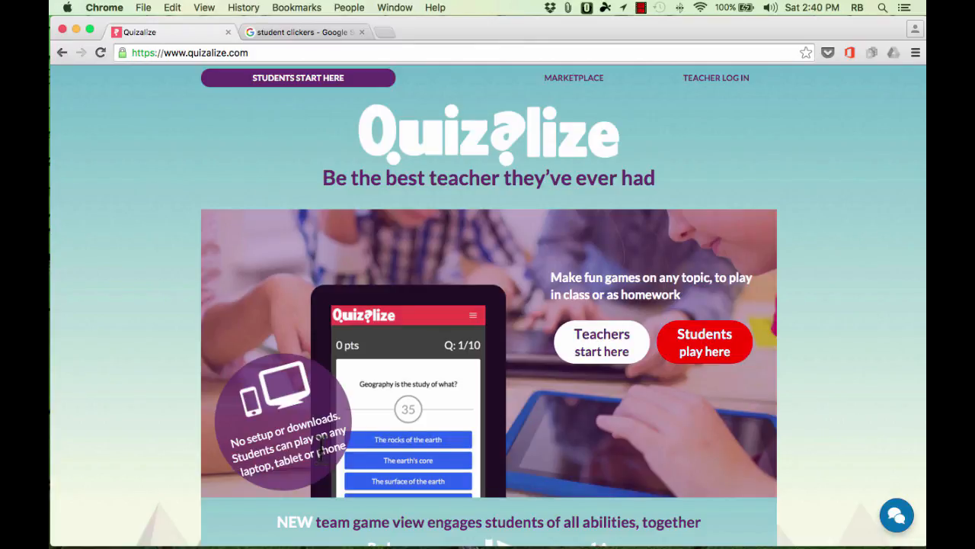
- Enter the teacher area of Quizalize and open the marketplace of quizzes made by other teachers
click(589, 351)
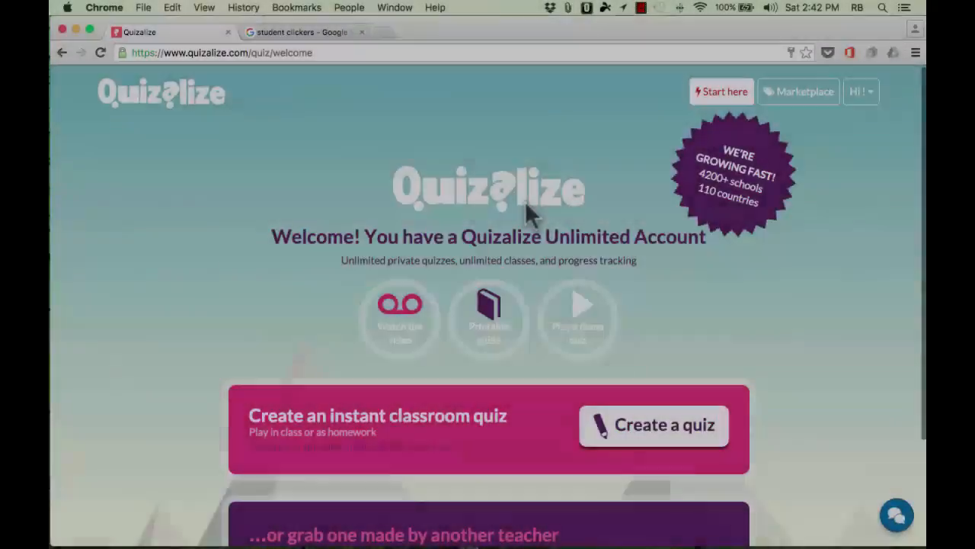
scroll(533, 427, down, 3)
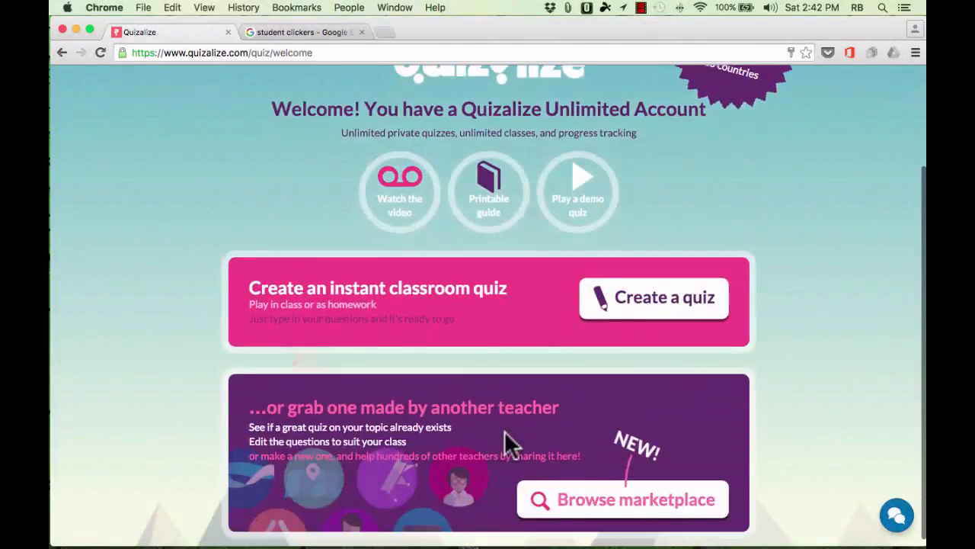
click(640, 499)
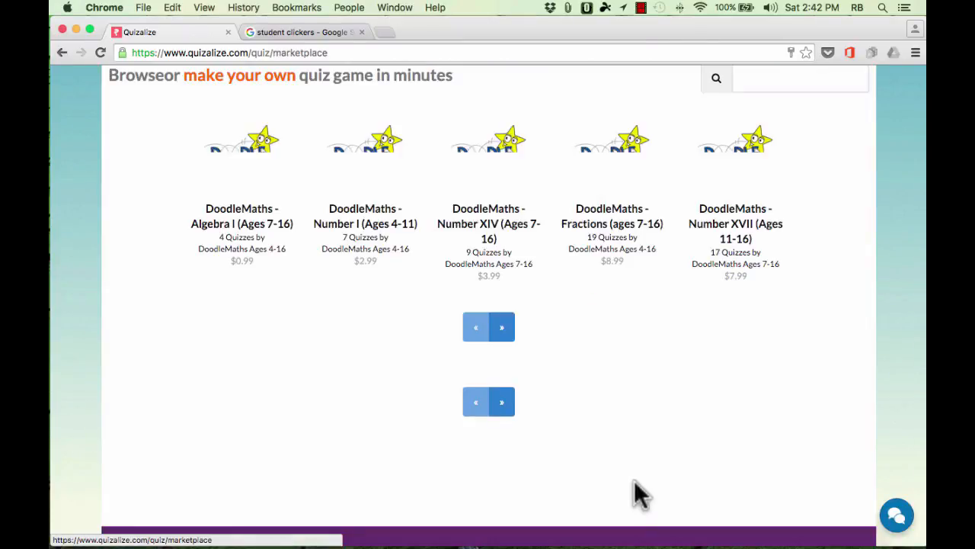
- Browse the marketplace's quiz listings and search them for spanish
scroll(342, 447, down, 6)
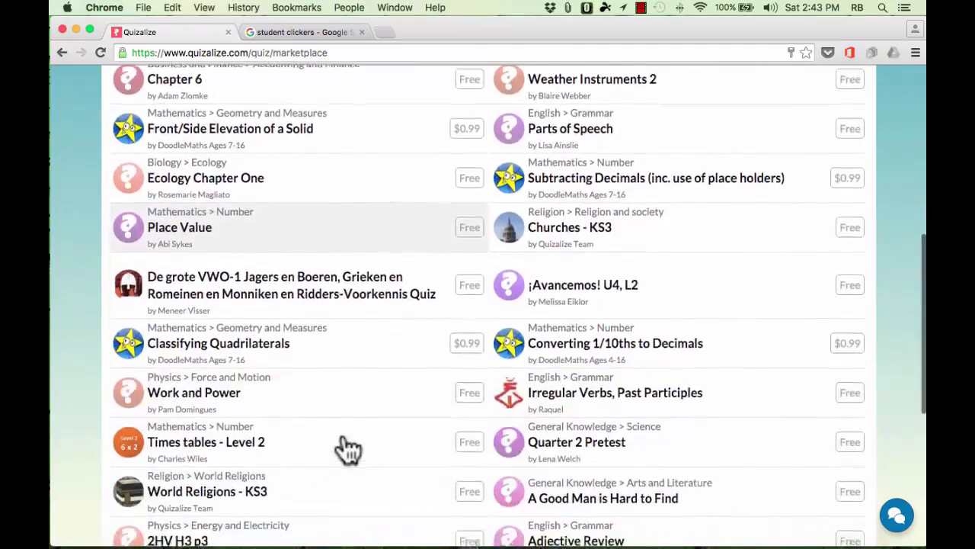
scroll(348, 449, down, 4)
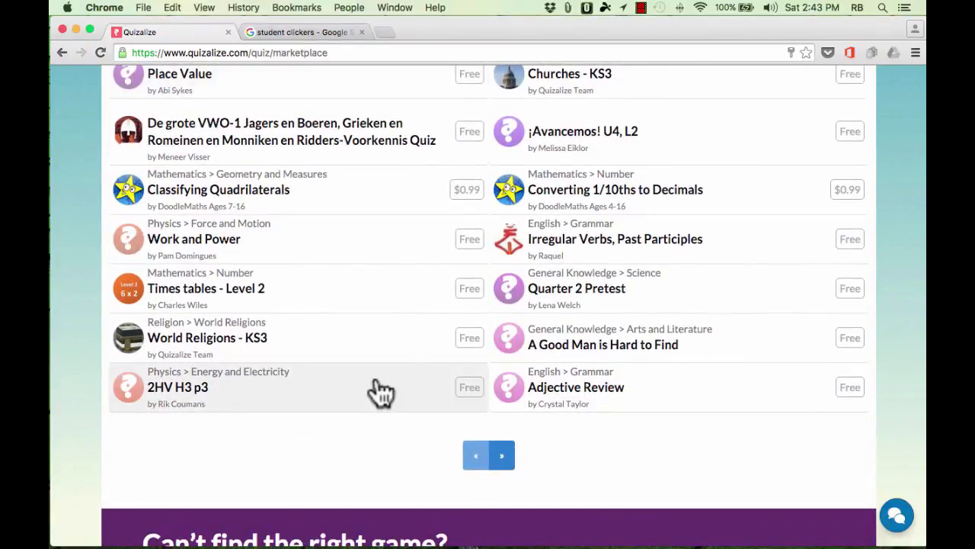
scroll(516, 336, up, 3)
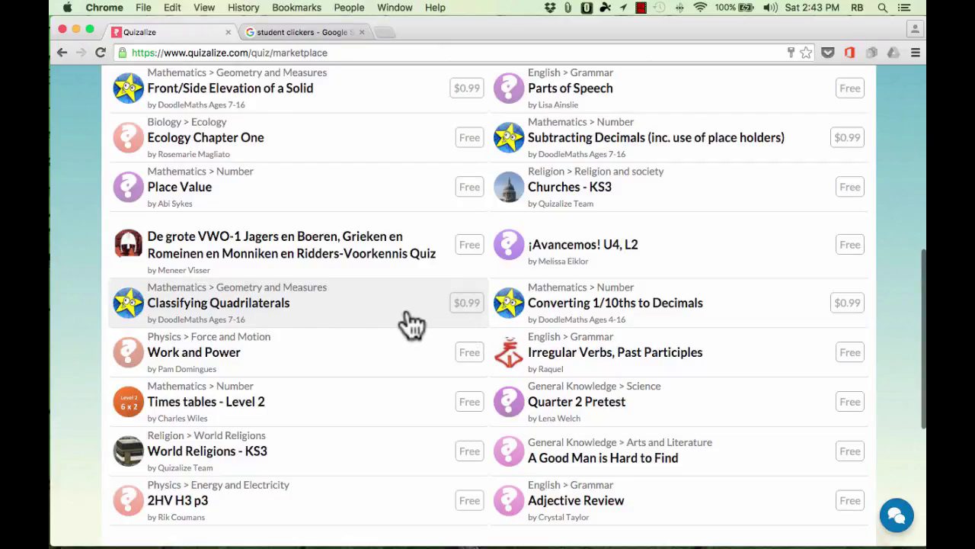
scroll(405, 322, up, 10)
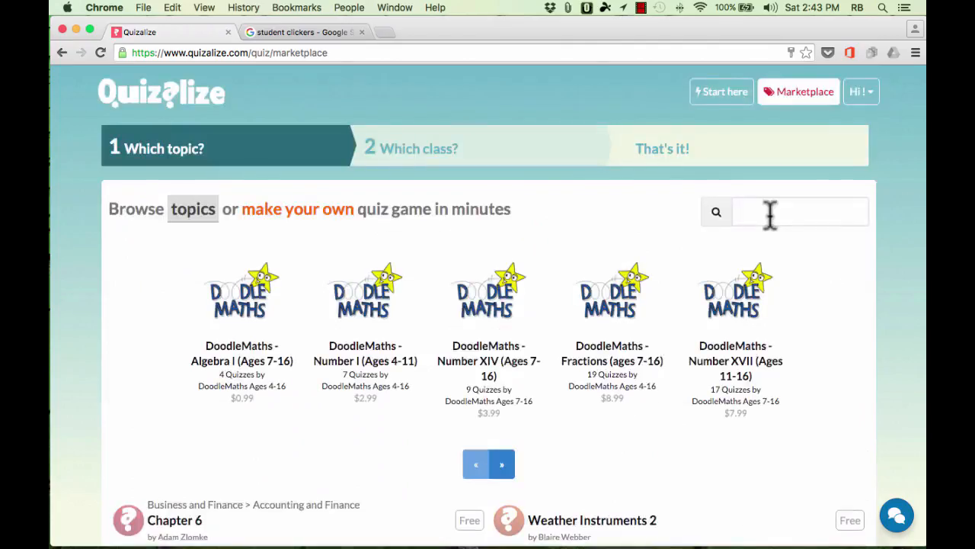
click(771, 216)
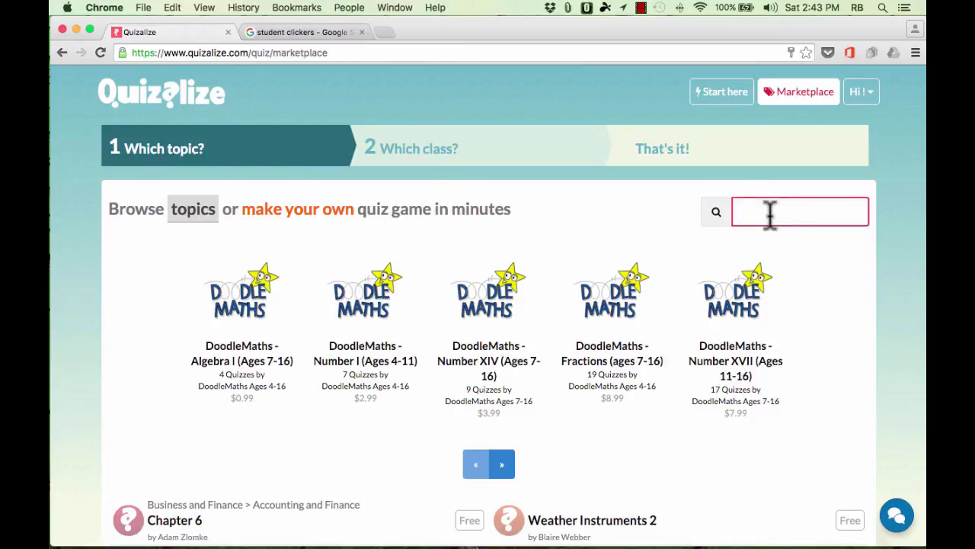
text(spanish)
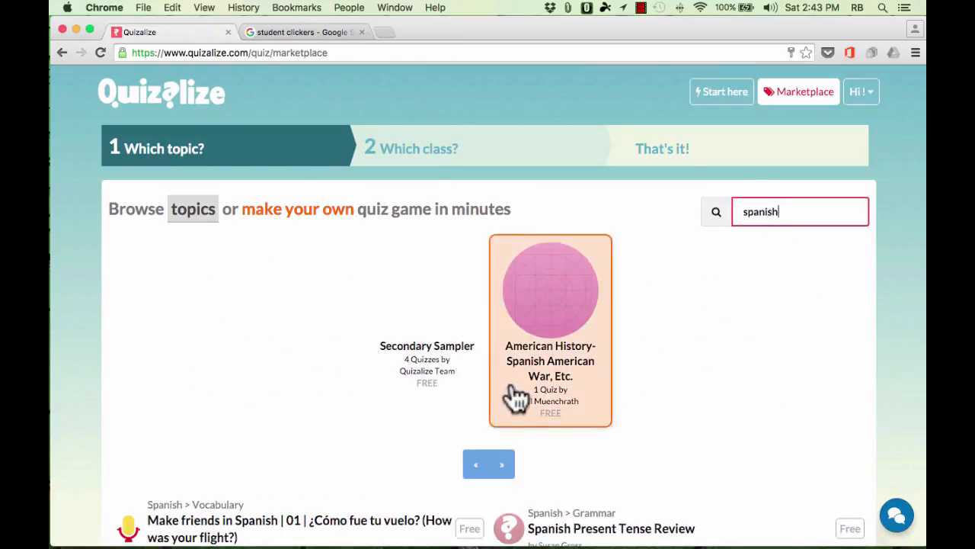
- Open the Spanish 1 - possessive adjectives quiz from the search results and review its question list
scroll(515, 402, down, 5)
scroll(516, 419, down, 7)
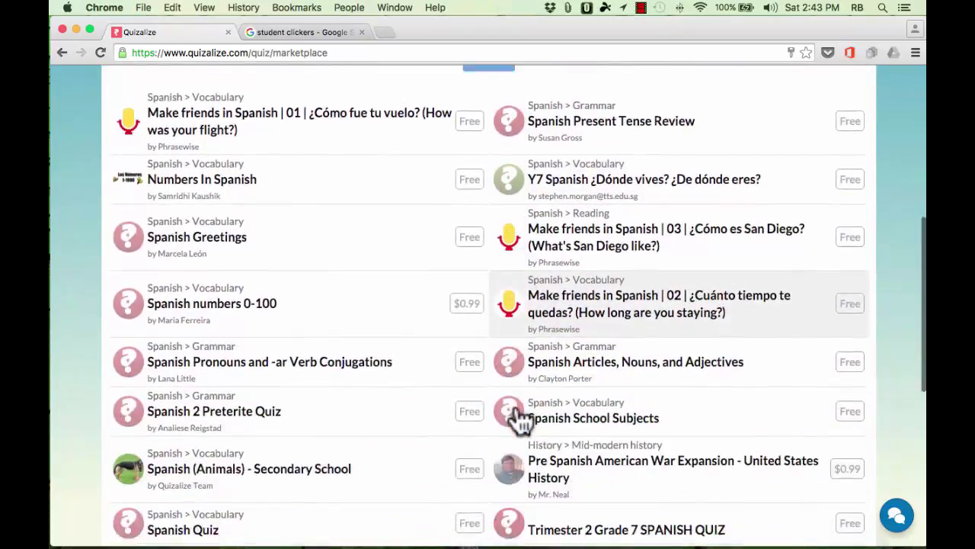
scroll(517, 415, down, 1)
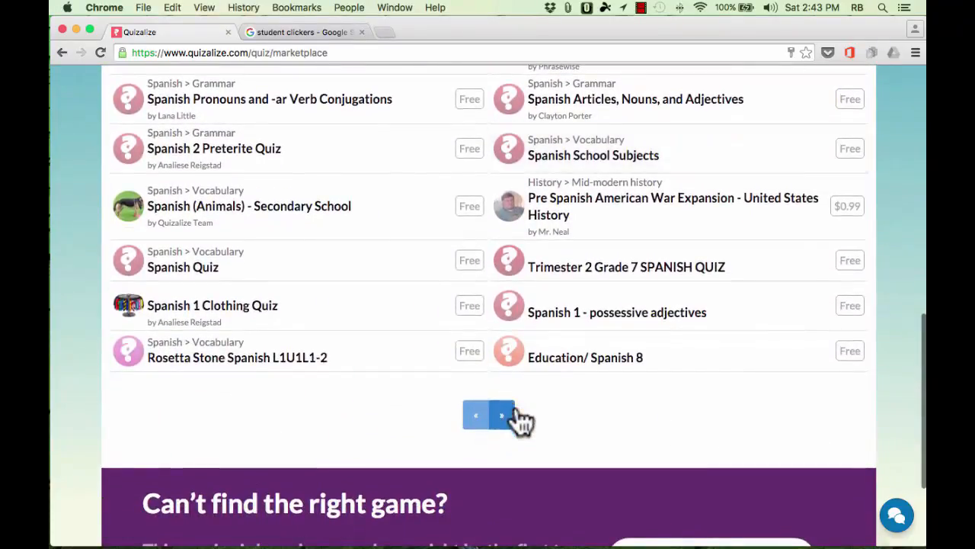
click(554, 319)
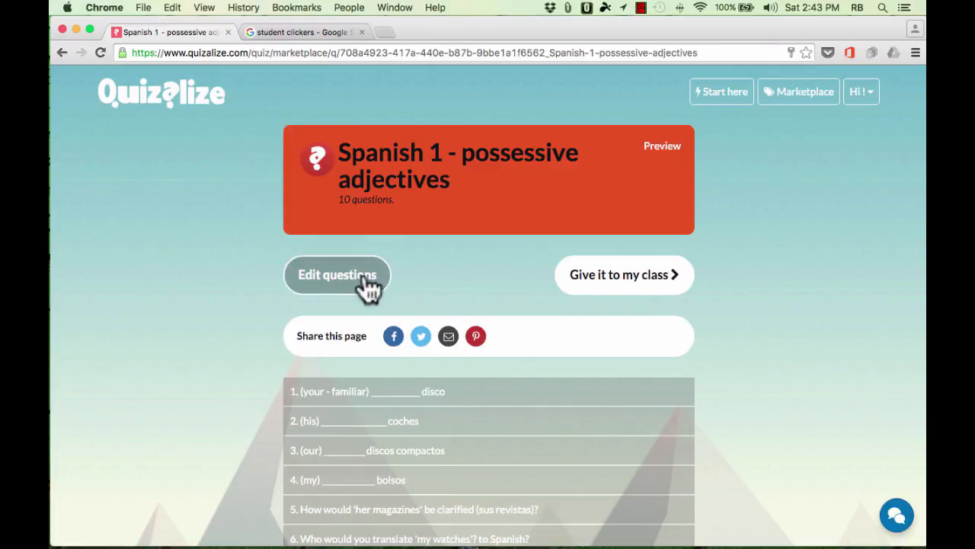
scroll(644, 298, down, 5)
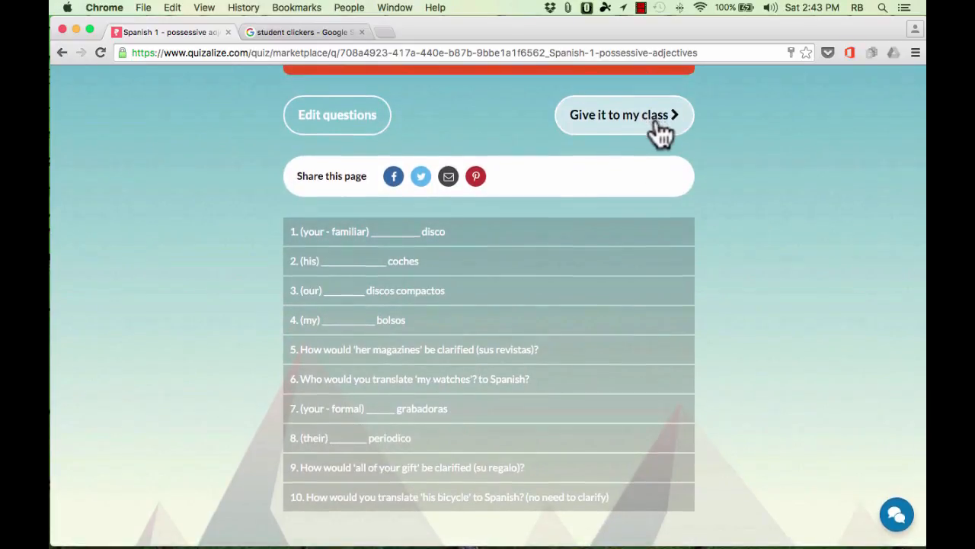
scroll(653, 146, up, 5)
- Go back from the marketplace quiz to the Quizalize welcome page with the quiz creation option
click(62, 53)
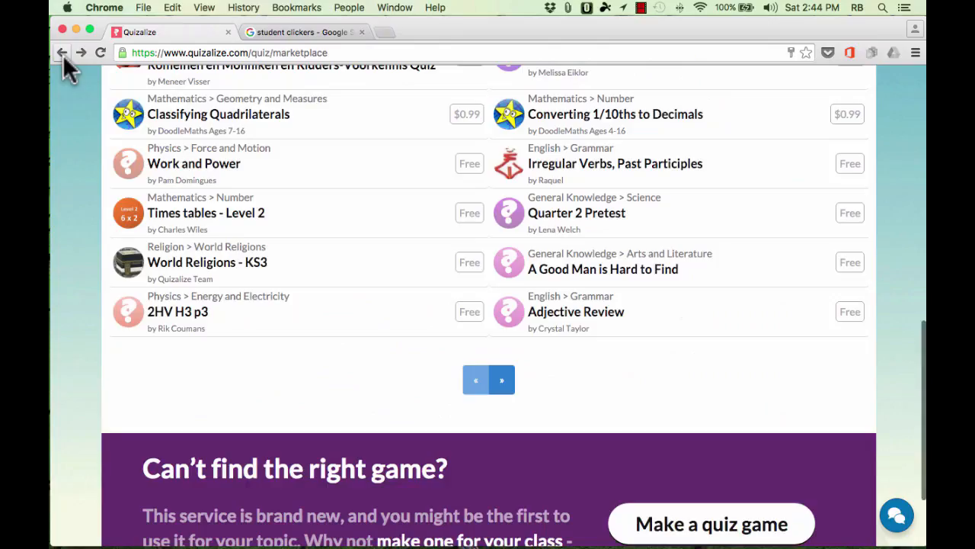
click(62, 54)
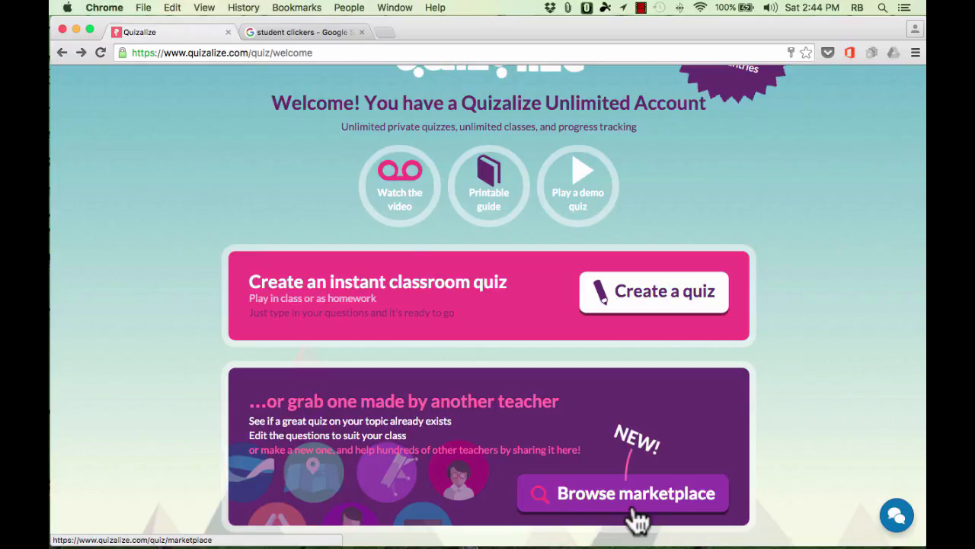
scroll(736, 419, up, 3)
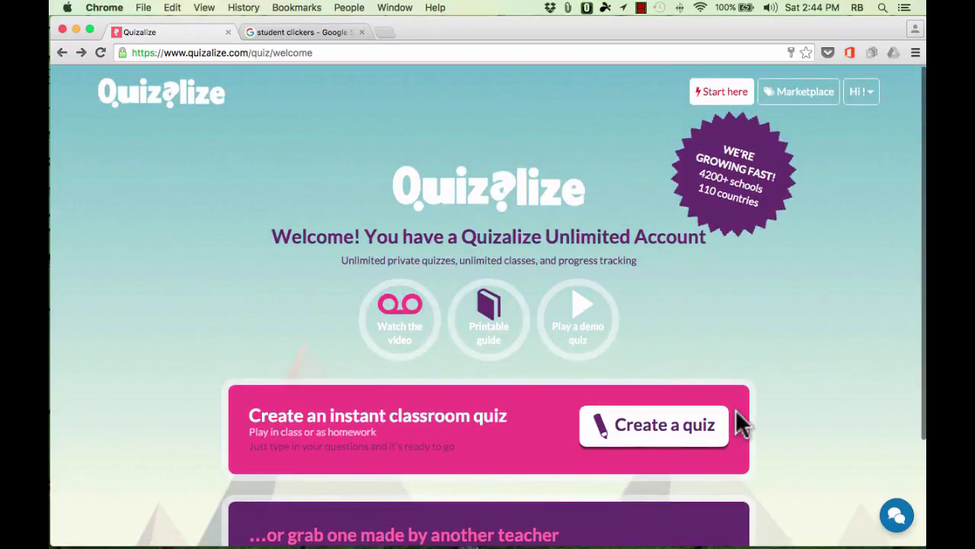
scroll(764, 424, down, 1)
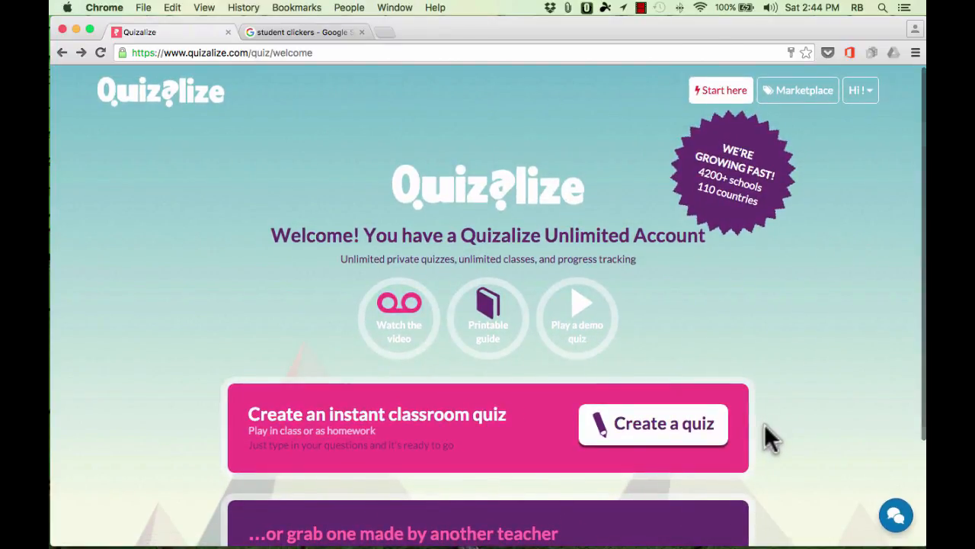
scroll(749, 412, up, 1)
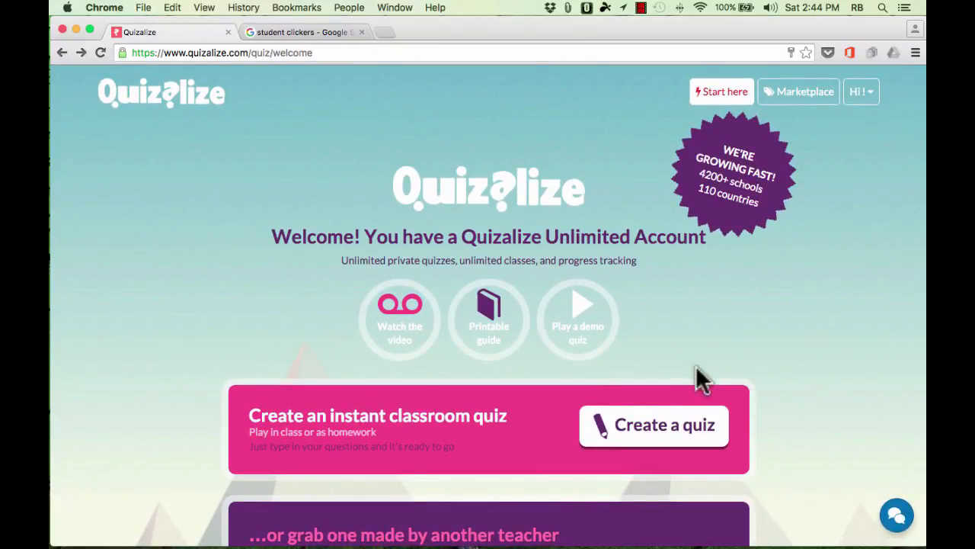
- Start creating a new classroom quiz and title it Clothing Vocab
click(655, 435)
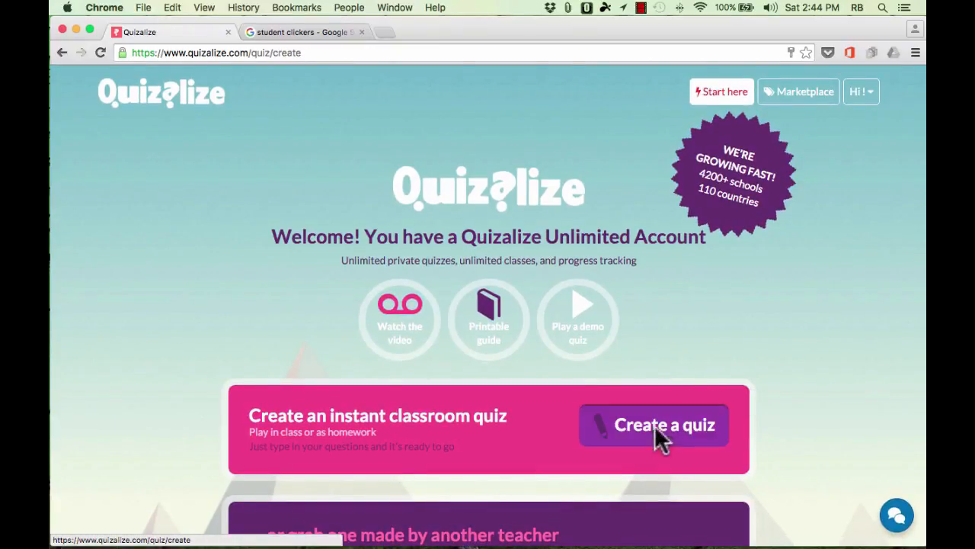
click(373, 202)
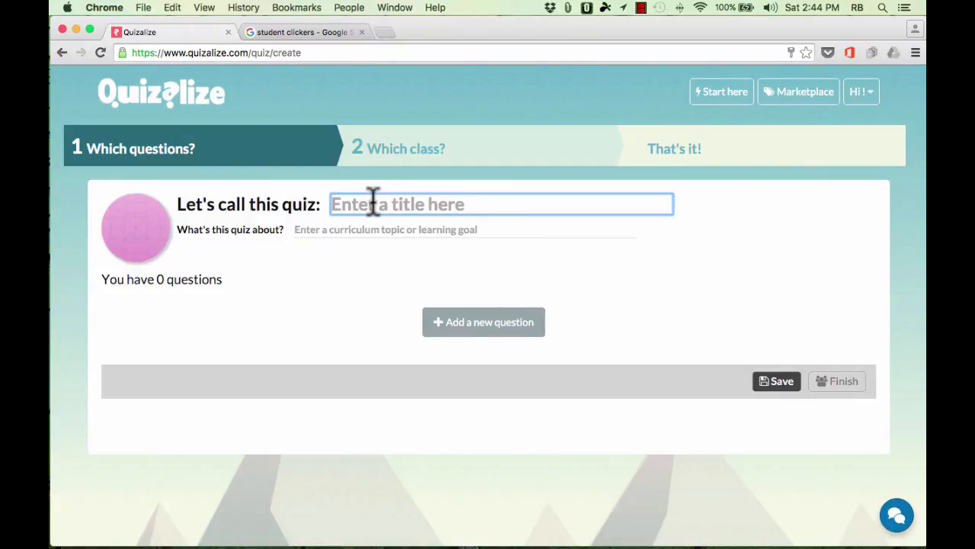
text(Clothing Vocab)
- Set the quiz topic to Foreign Languages > Vocabulary and upload Salerno_Calcio_T-Shirt_5.png as the quiz icon
click(313, 232)
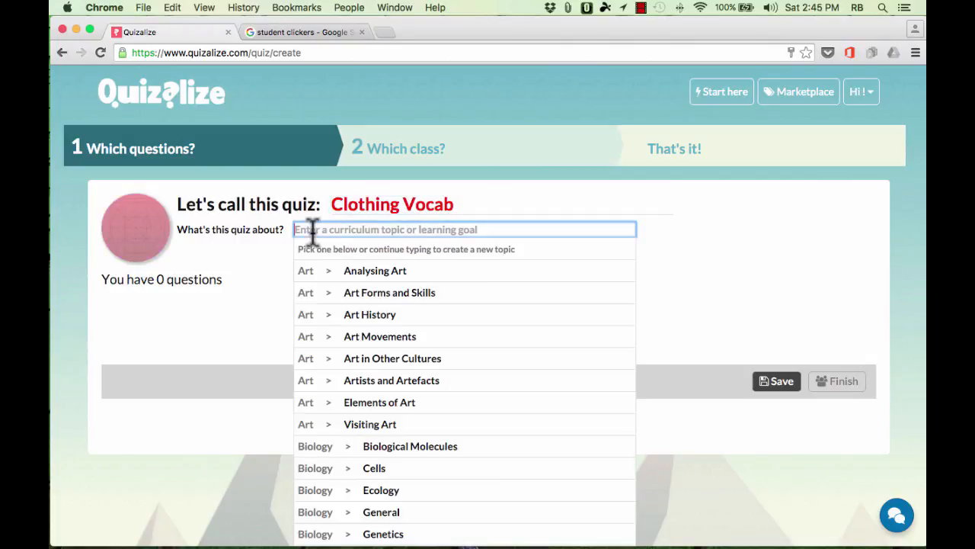
scroll(366, 358, down, 5)
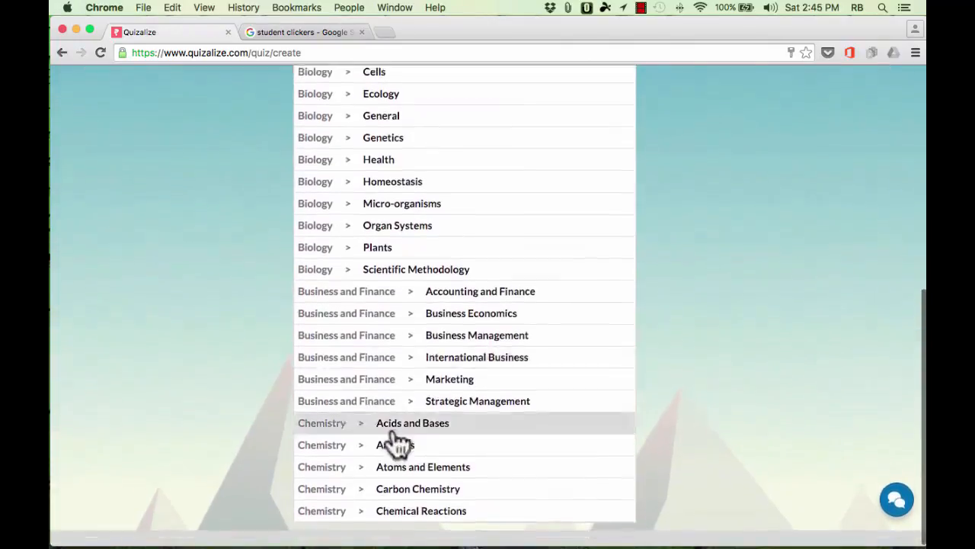
scroll(373, 320, up, 5)
text(Wor)
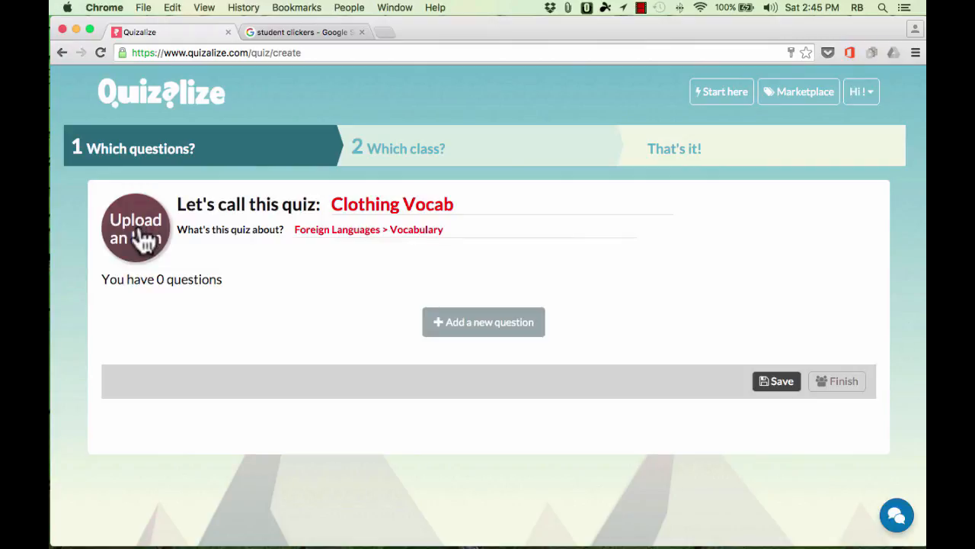
click(140, 229)
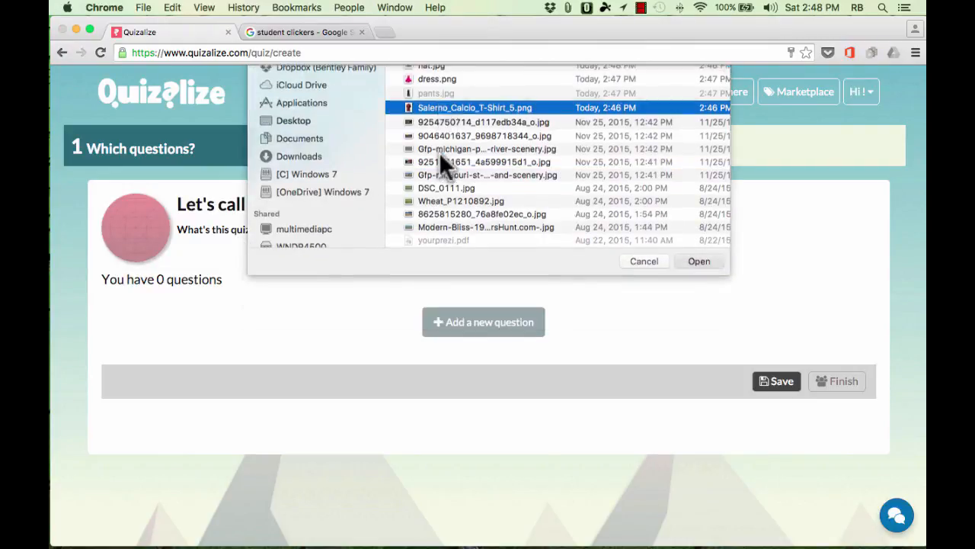
key(Return)
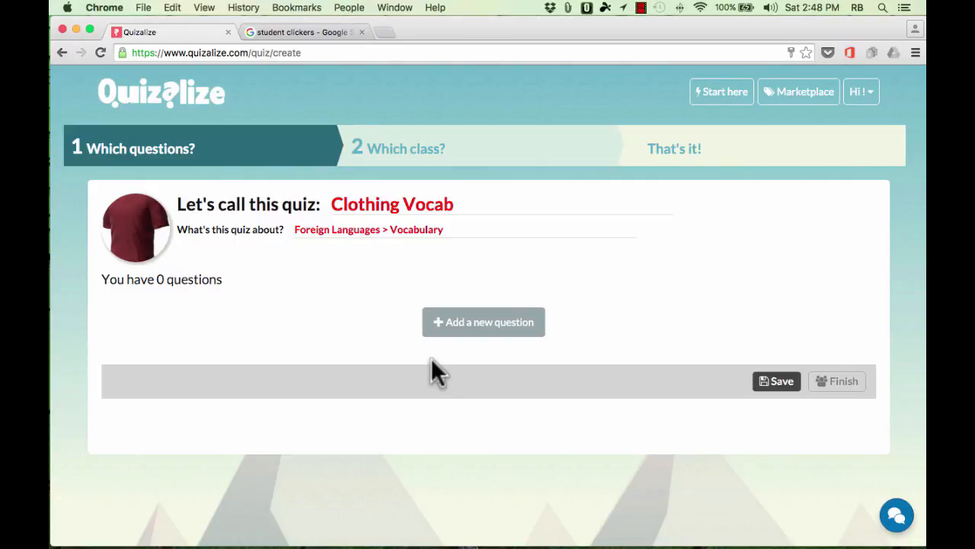
- Add a new question to the quiz with the text How do you say "shirt" in Spanish?
click(503, 328)
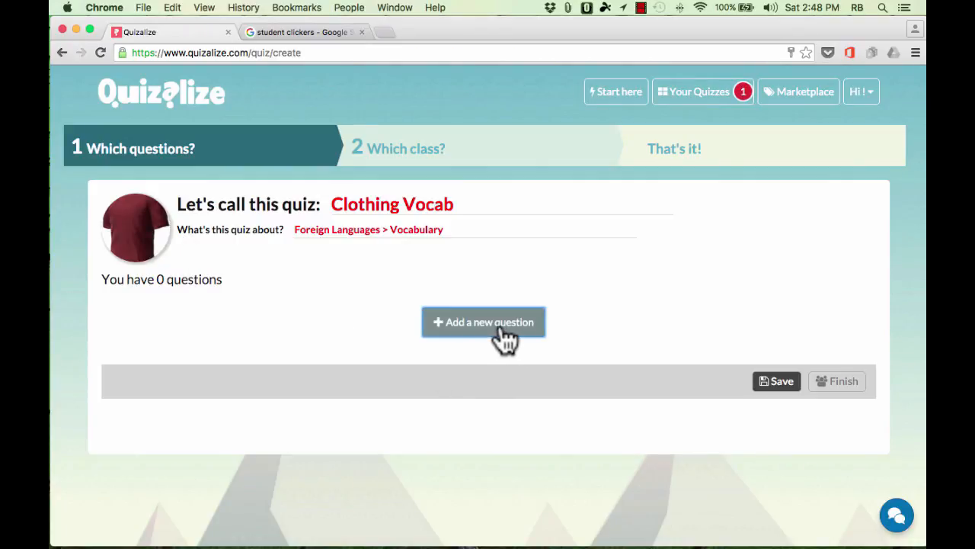
scroll(598, 335, down, 4)
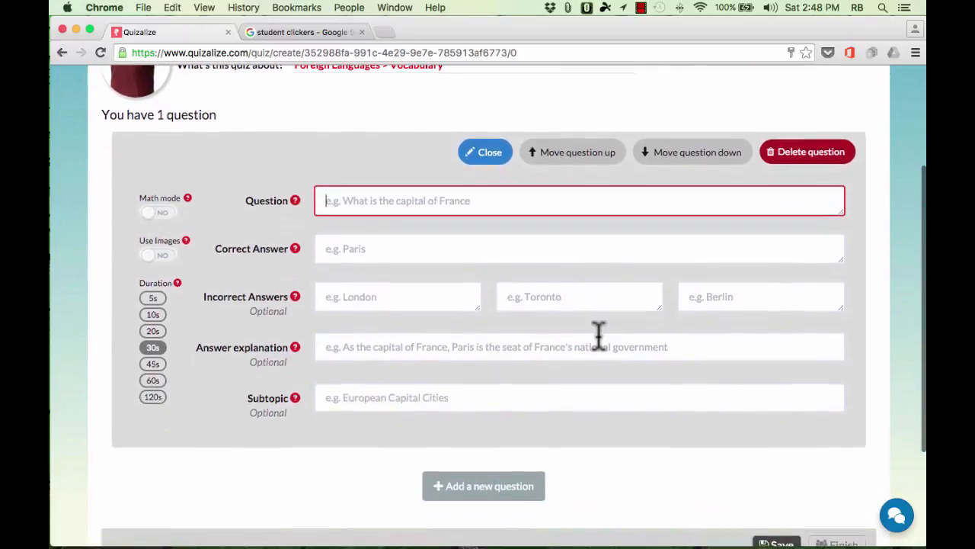
text(How)
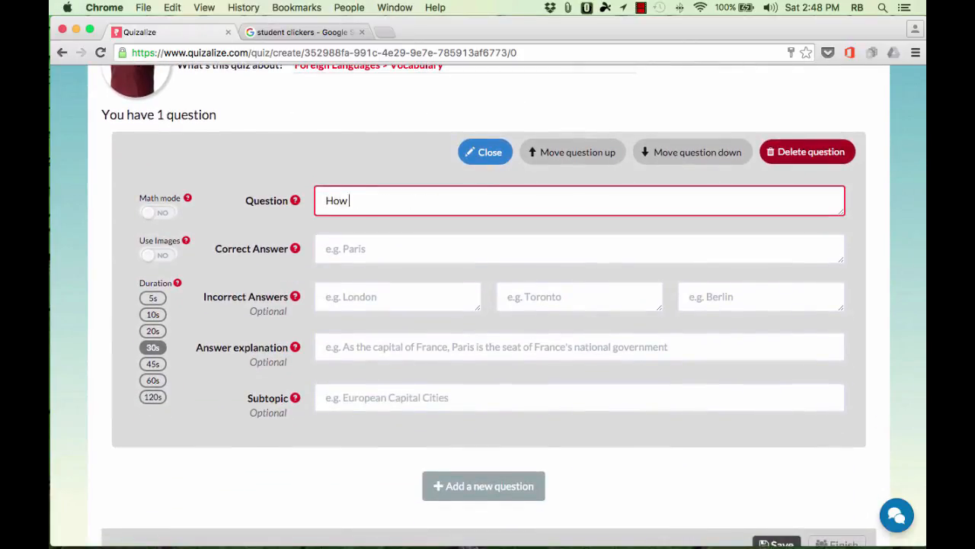
text( do you say S)
text(hirt" in Spanish?)
- Set the correct answer to la camisa and the incorrect answers to los pantalones, el guante and el zapato
click(403, 250)
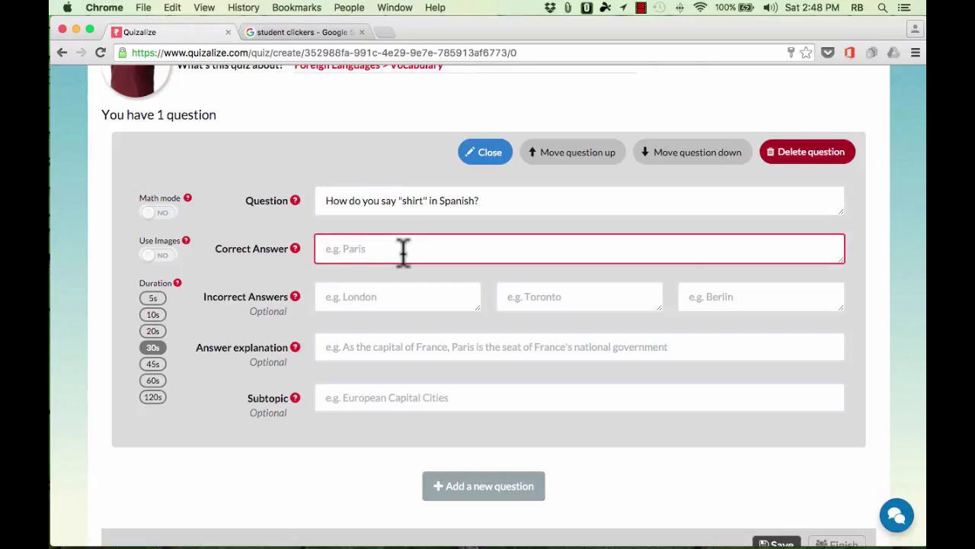
text(la camisa)
click(390, 297)
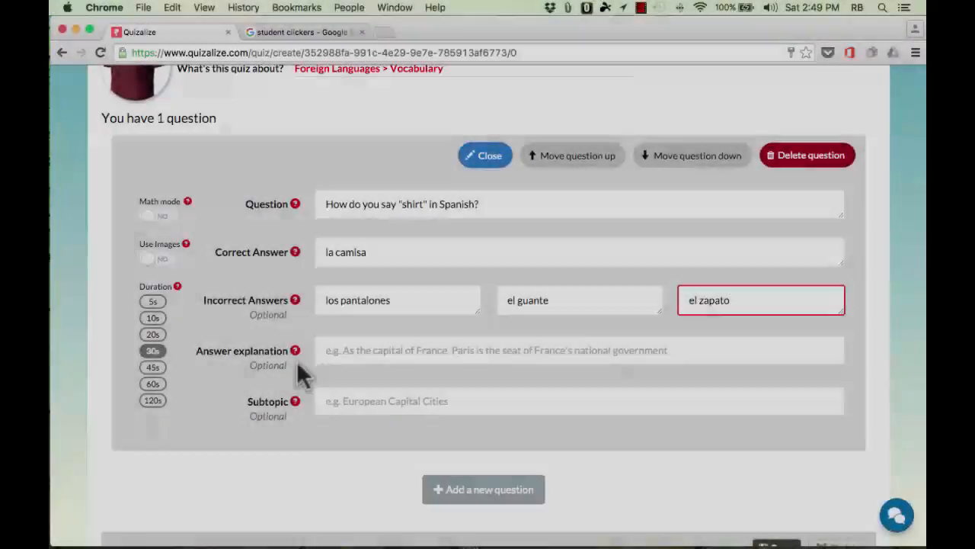
scroll(297, 360, up, 1)
click(429, 373)
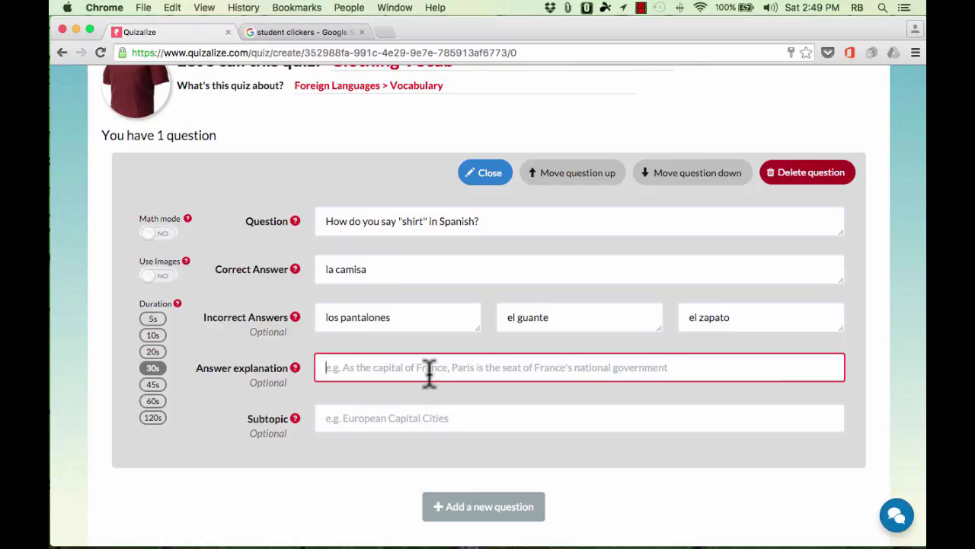
scroll(333, 418, down, 1)
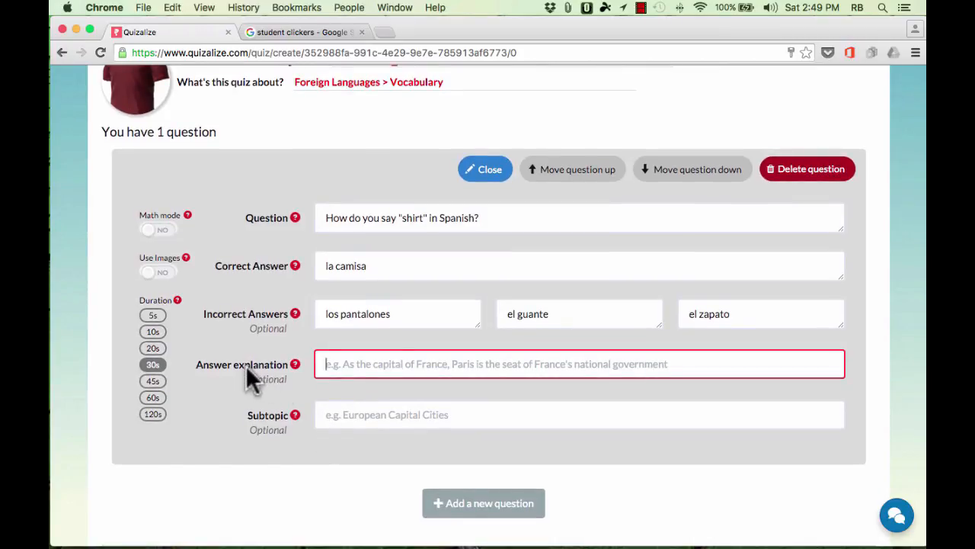
- Enable images for the shirt question and upload Salerno_Calcio_T-Shirt_5.png as its picture
click(158, 273)
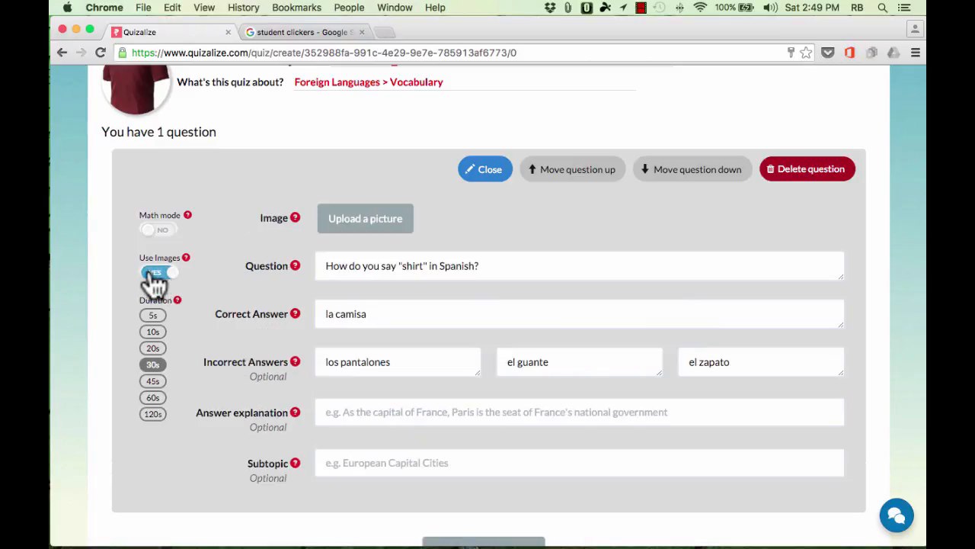
click(384, 225)
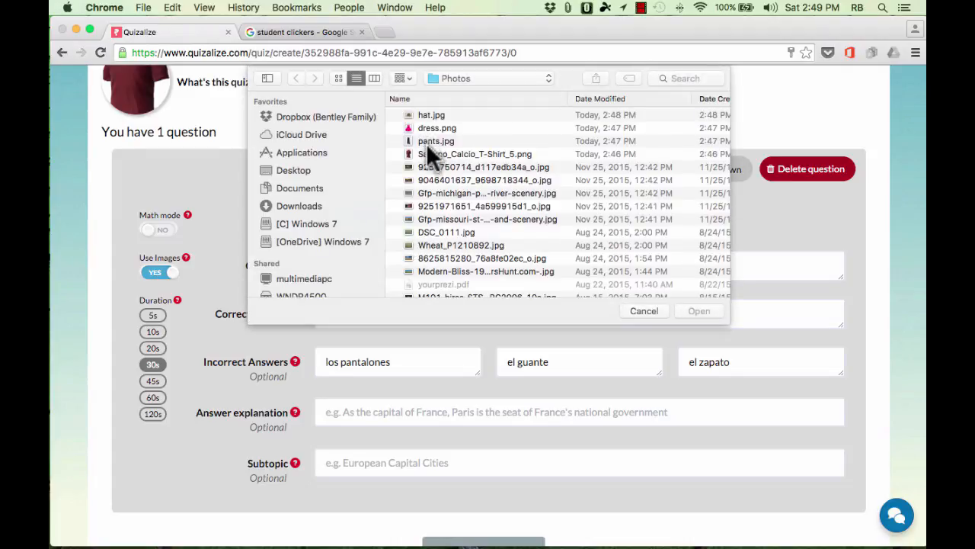
double_click(425, 151)
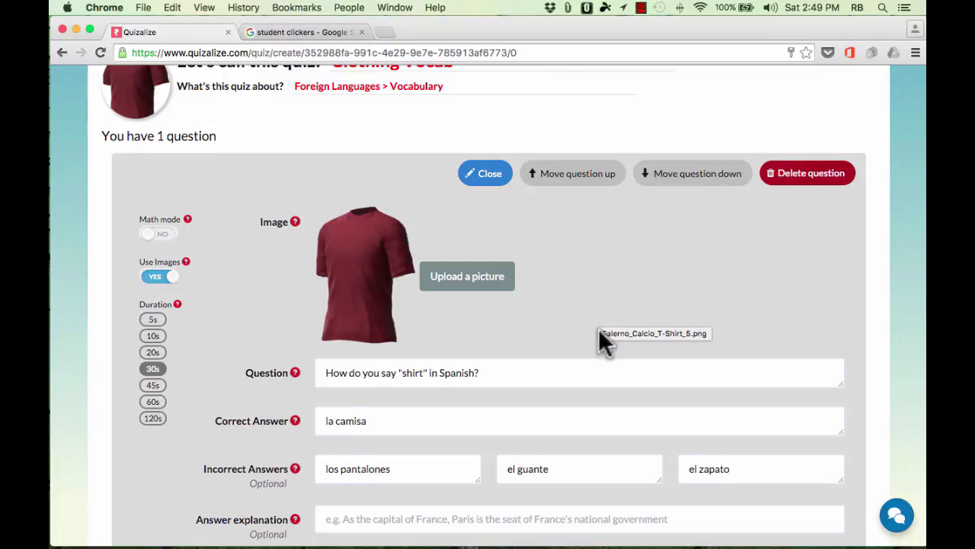
scroll(601, 327, down, 6)
scroll(603, 344, up, 5)
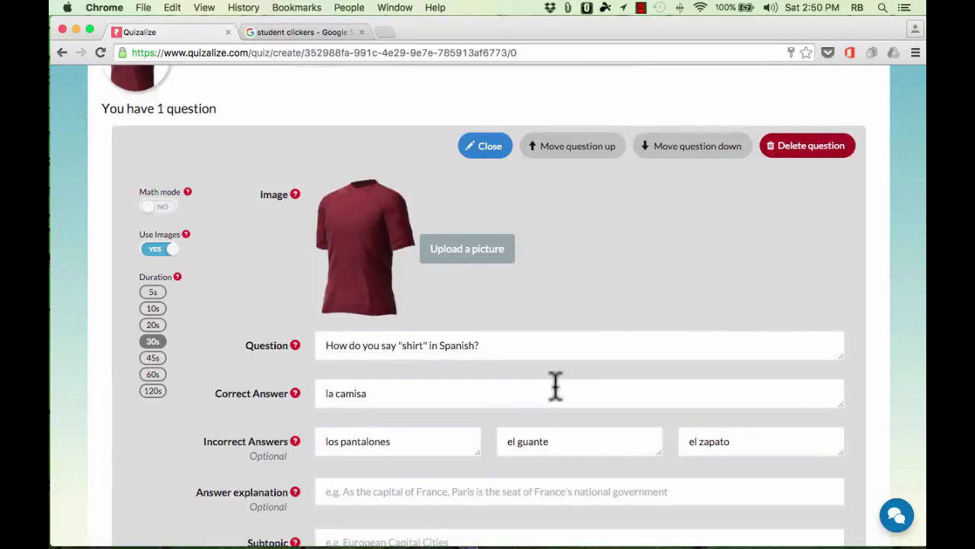
- Try math mode on the shirt question, read its help text, and turn it back off
click(160, 206)
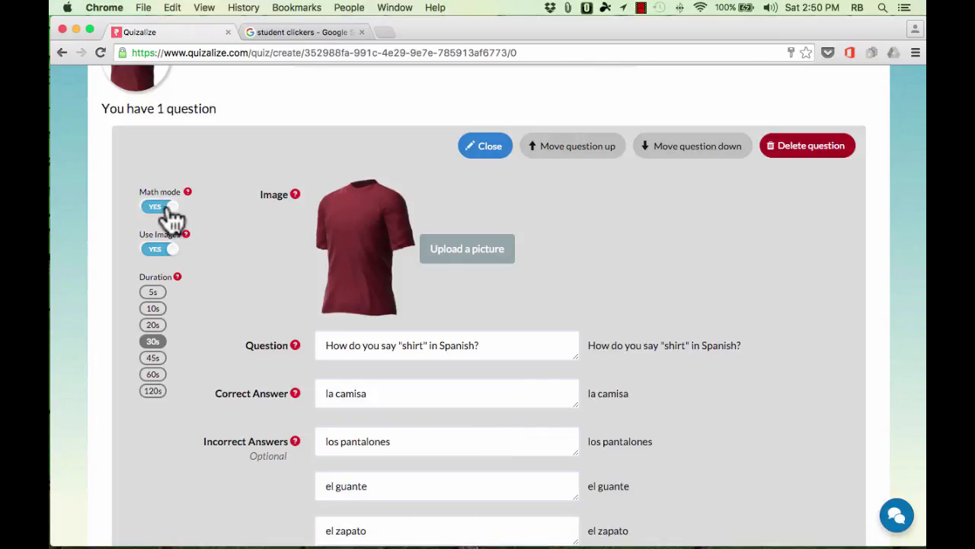
scroll(522, 451, down, 5)
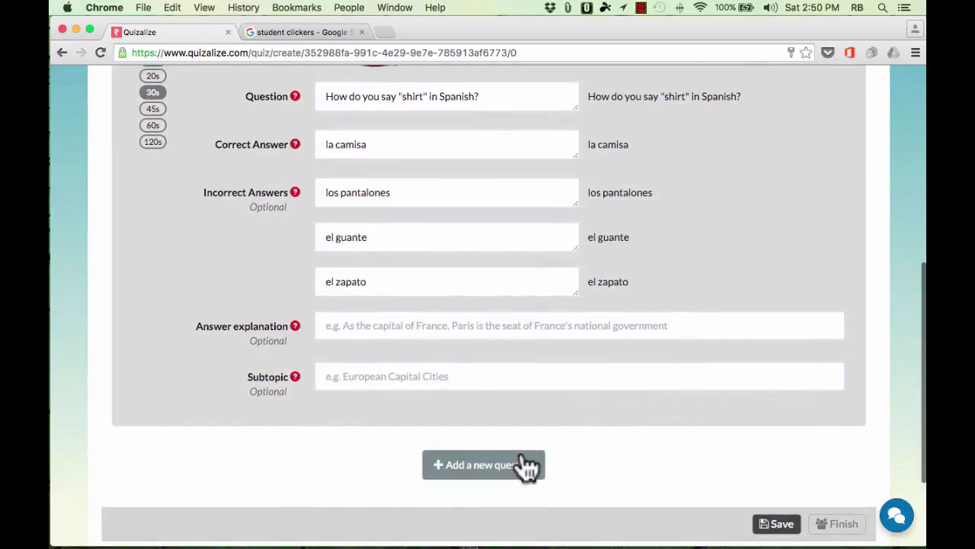
scroll(526, 457, up, 5)
mouse_move(187, 221)
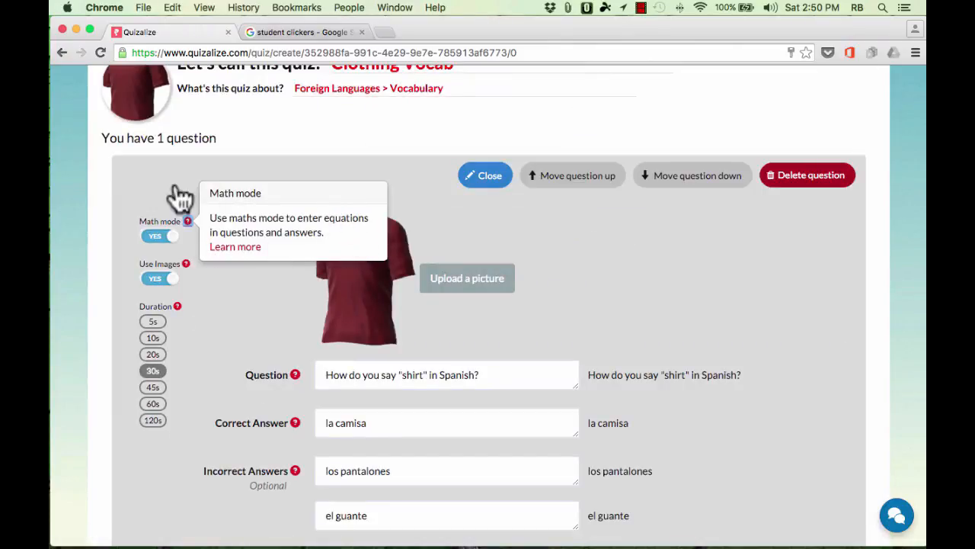
click(175, 236)
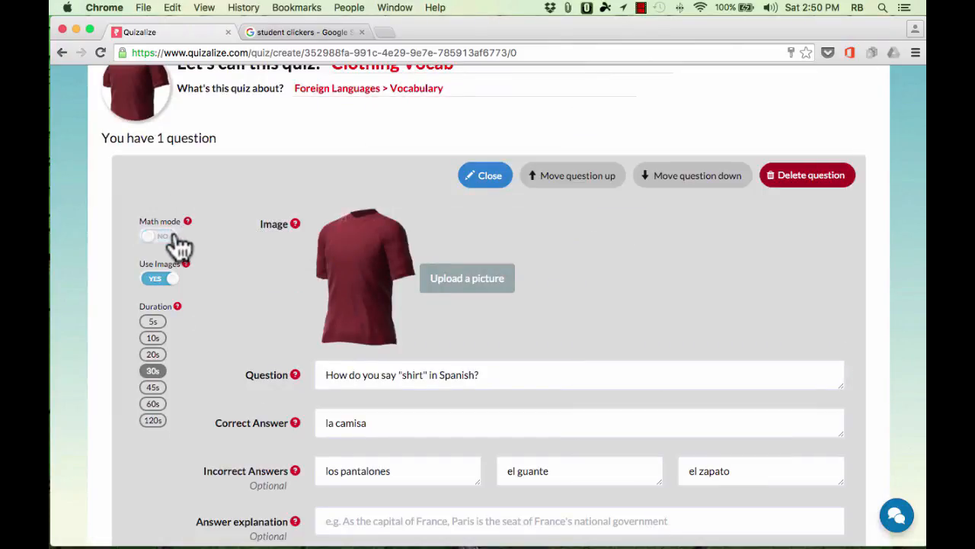
- Set the shirt question's duration to 10 seconds and save the quiz
click(153, 338)
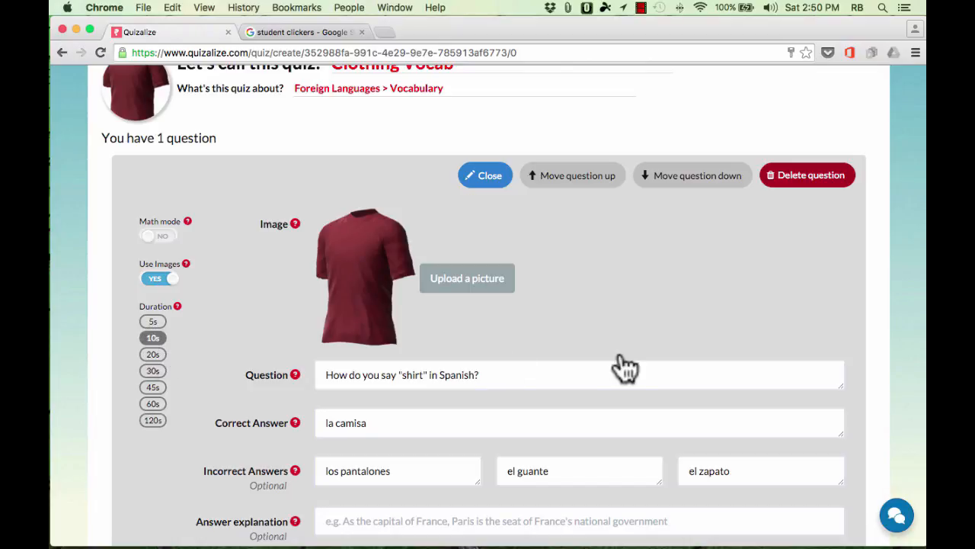
scroll(677, 365, down, 5)
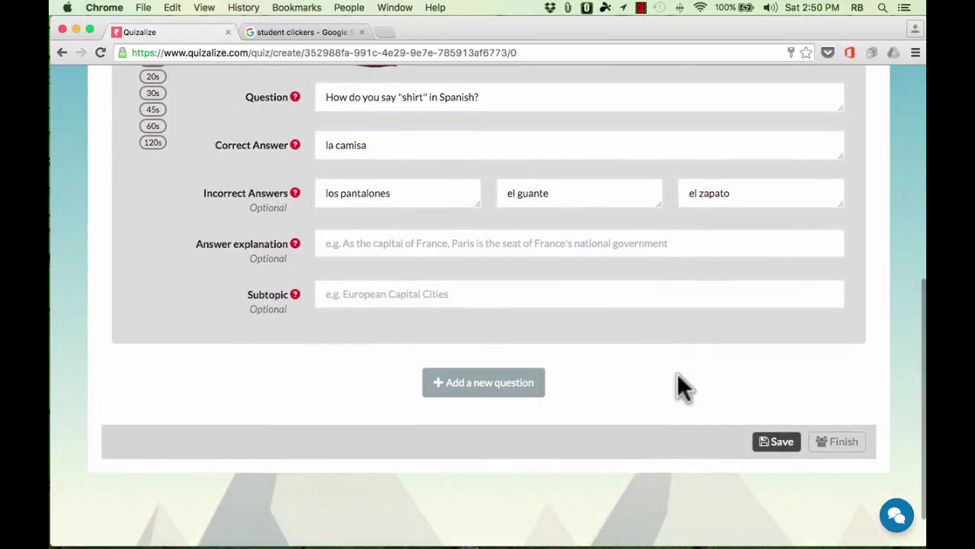
click(780, 449)
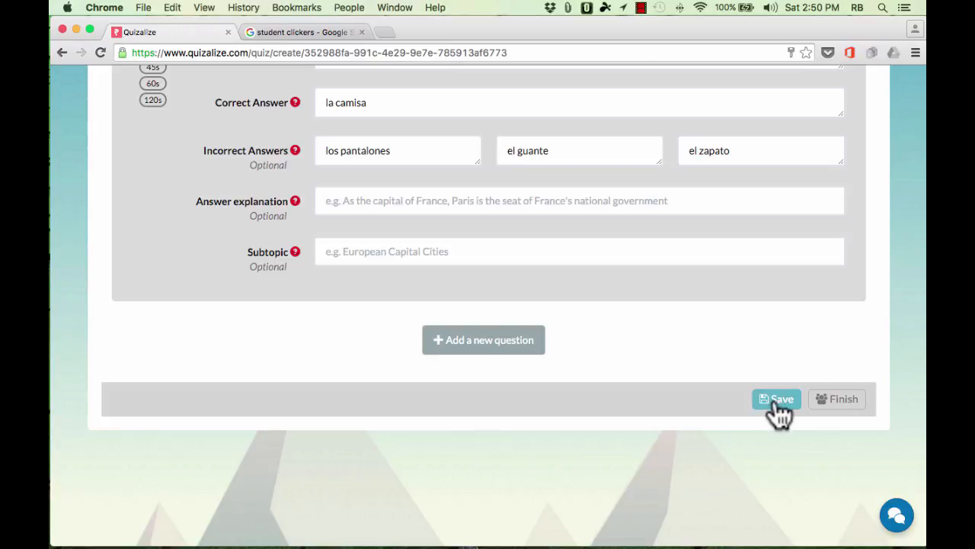
- Add a second question below the shirt question in the Clothing Vocab quiz
scroll(736, 397, up, 8)
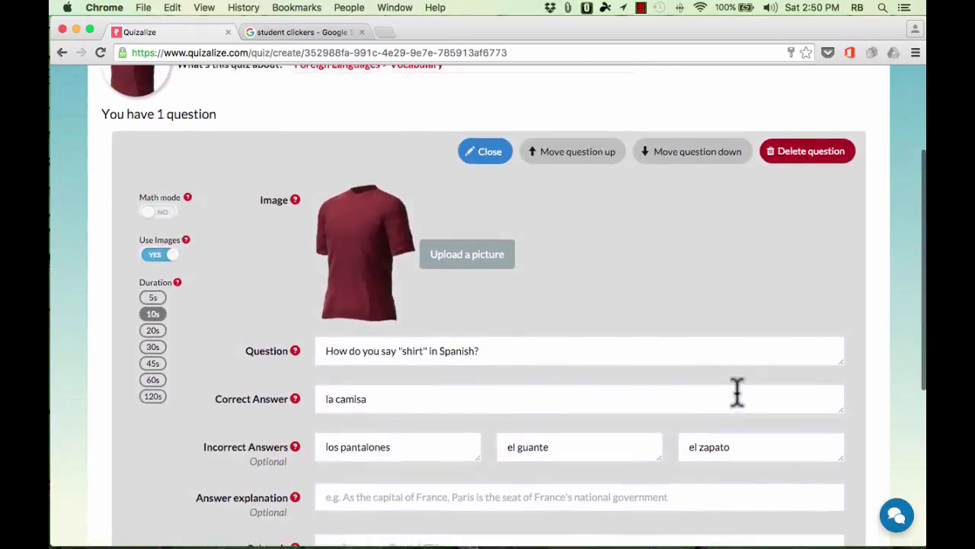
scroll(736, 393, up, 4)
scroll(737, 398, down, 12)
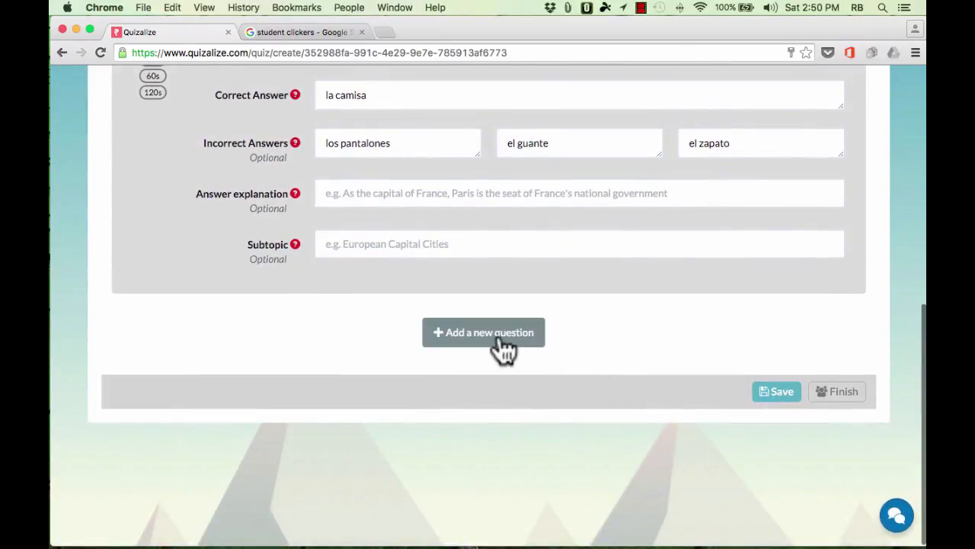
click(501, 339)
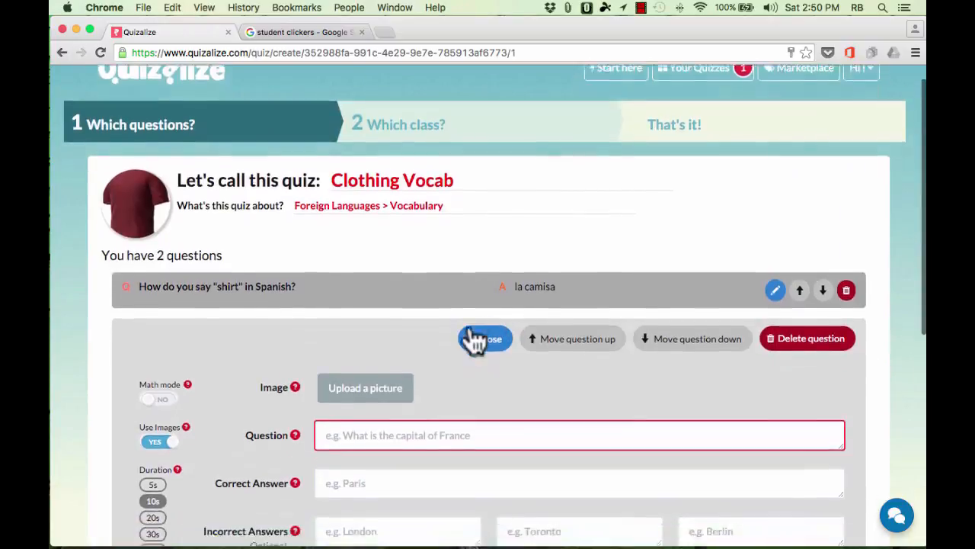
scroll(477, 339, down, 3)
scroll(468, 331, down, 1)
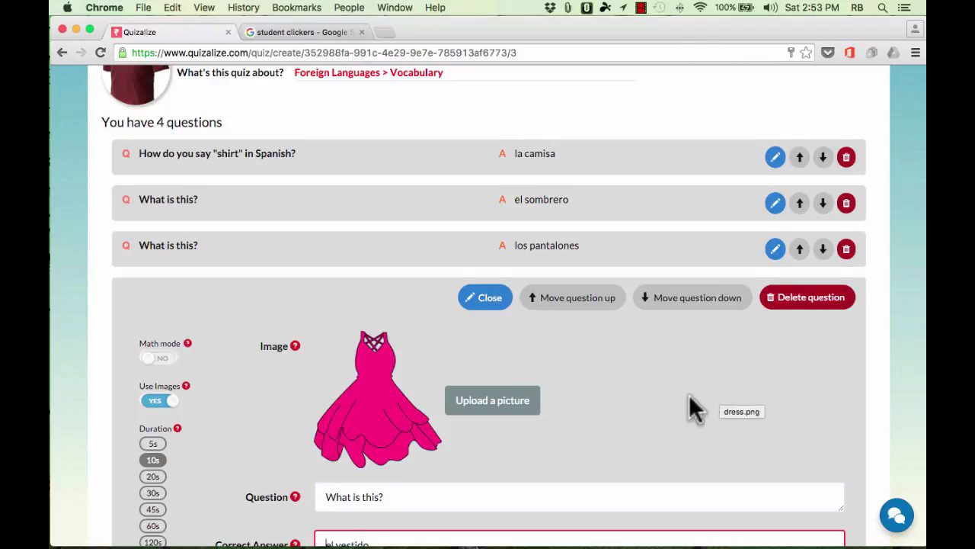
- Save the Clothing Vocab quiz with its el vestido question and finish the quiz creation
scroll(701, 393, up, 1)
scroll(728, 389, down, 5)
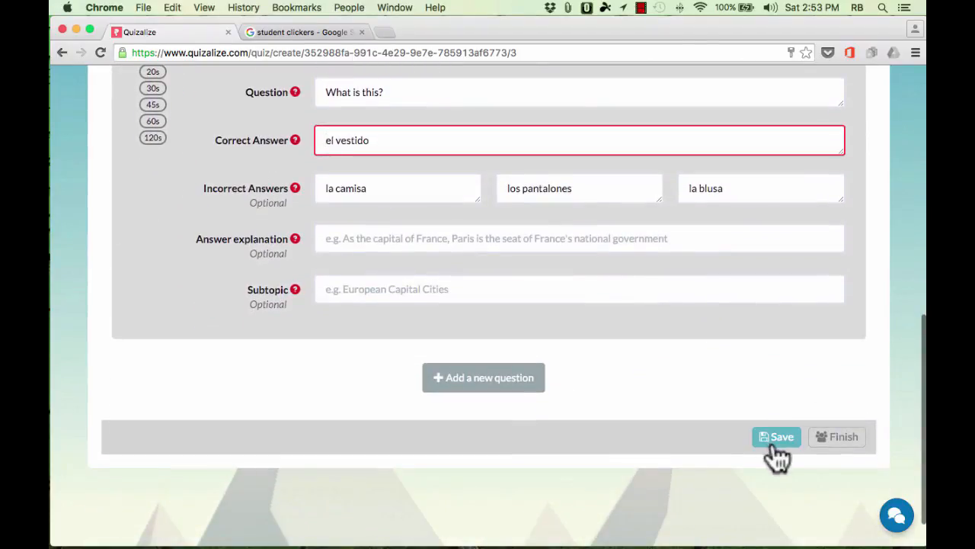
click(772, 440)
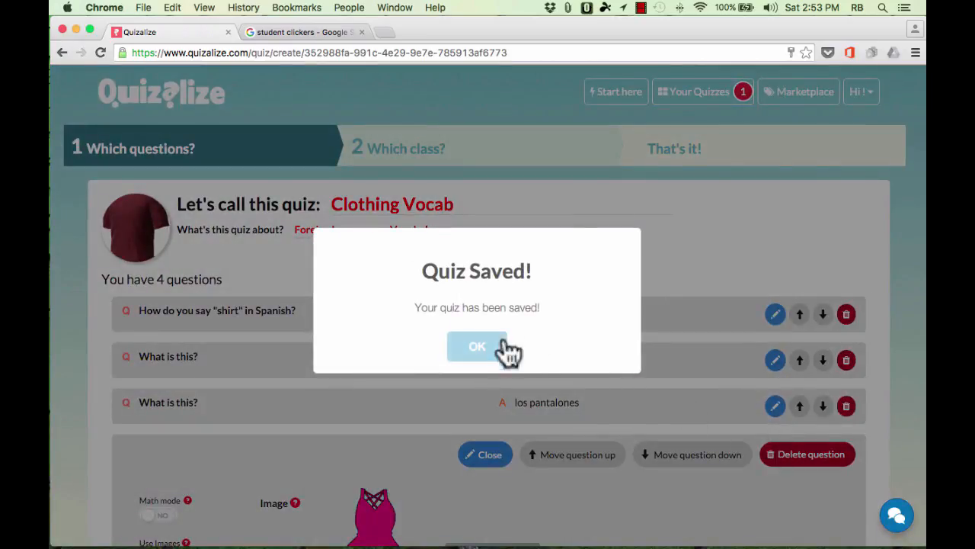
click(495, 339)
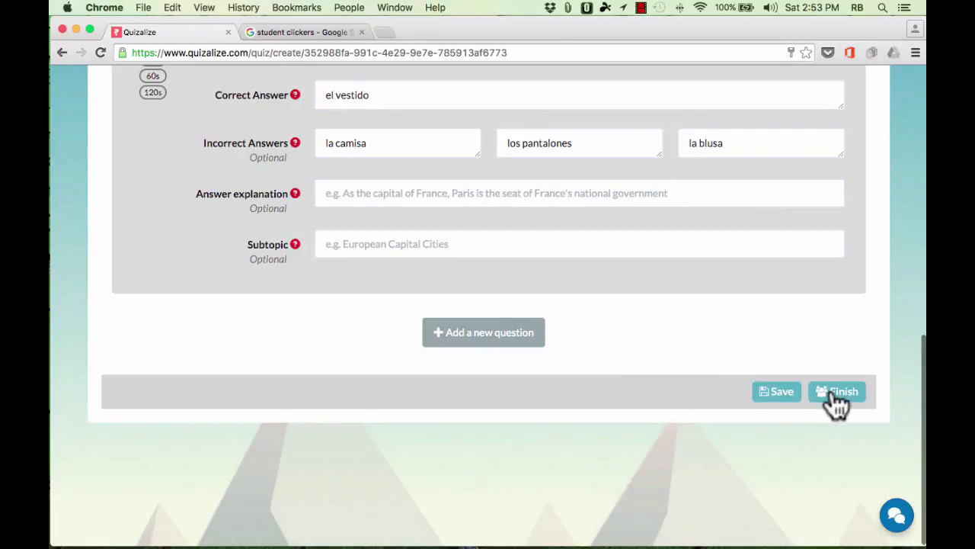
click(836, 392)
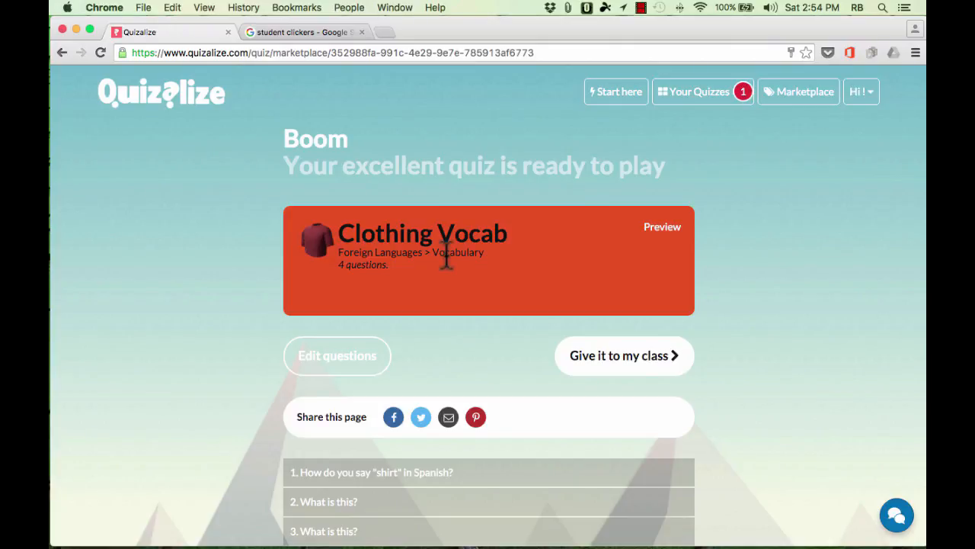
- Find Clothing Vocab among your own quizzes, choose to play and share it, and give it to the class
click(677, 108)
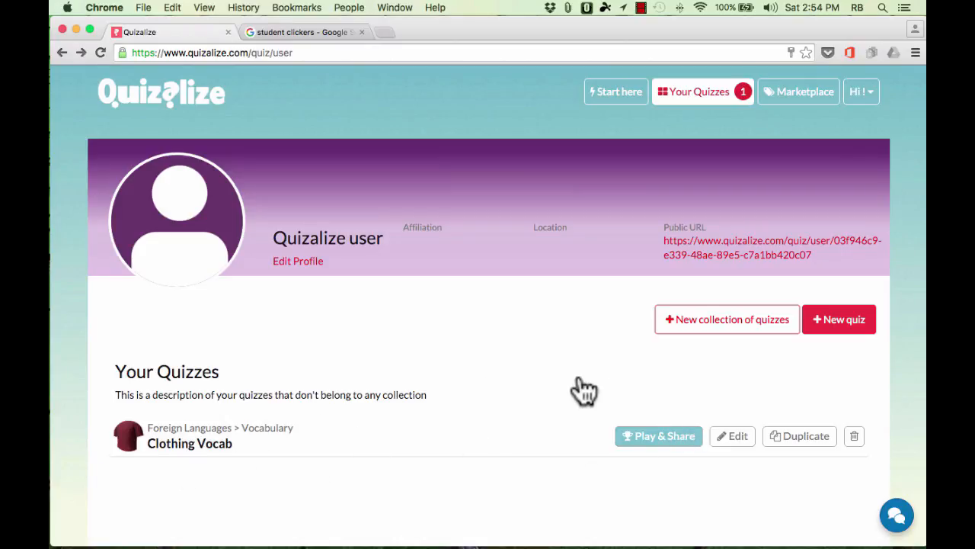
click(663, 438)
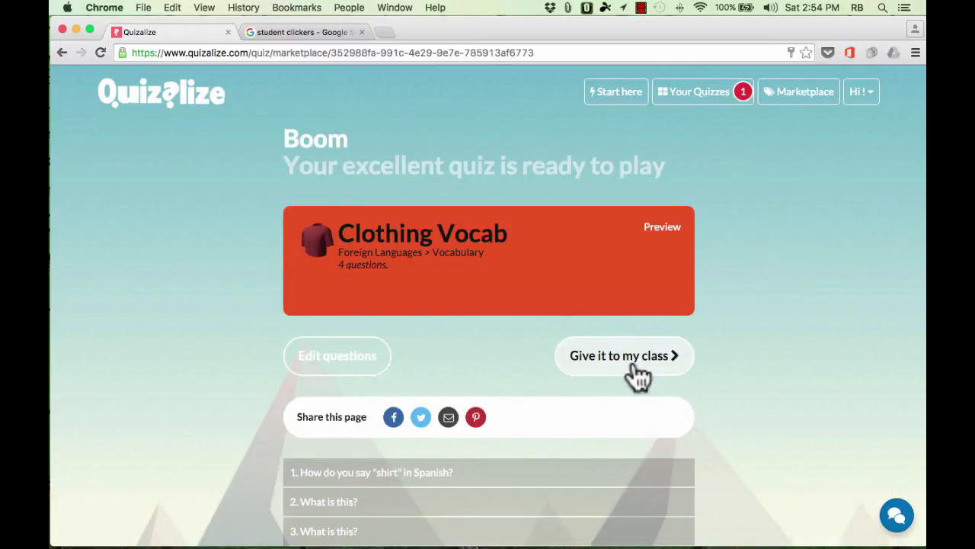
click(629, 366)
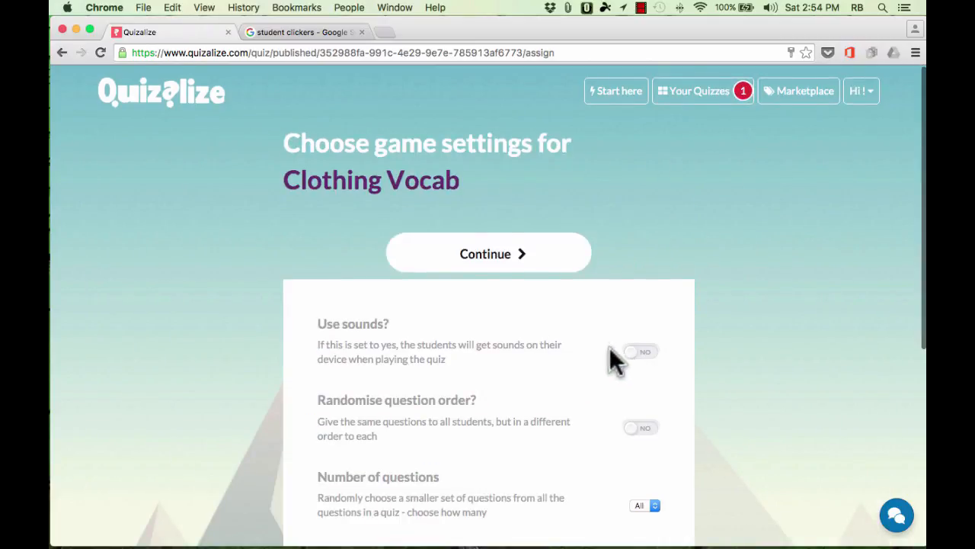
- Turn on student device sounds in the Clothing Vocab game settings
scroll(541, 347, down, 3)
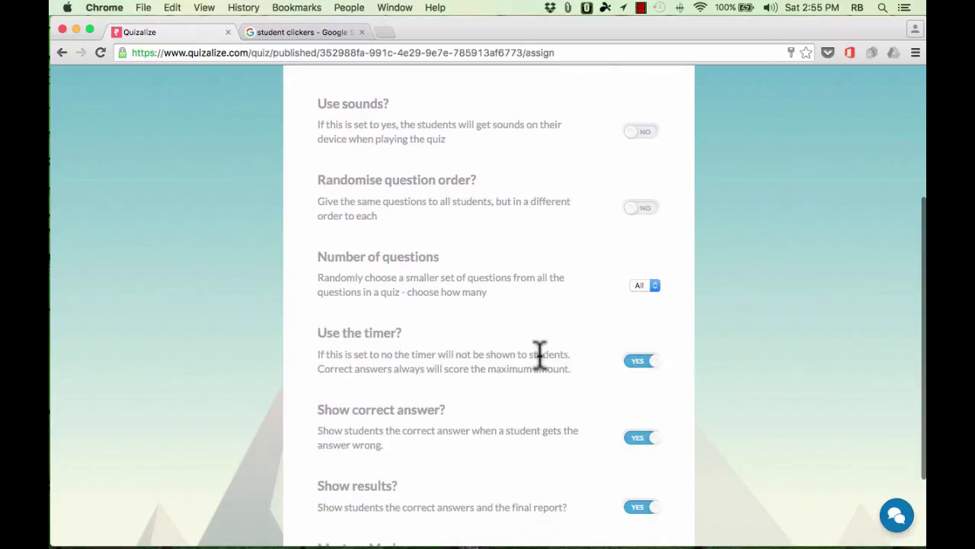
click(643, 132)
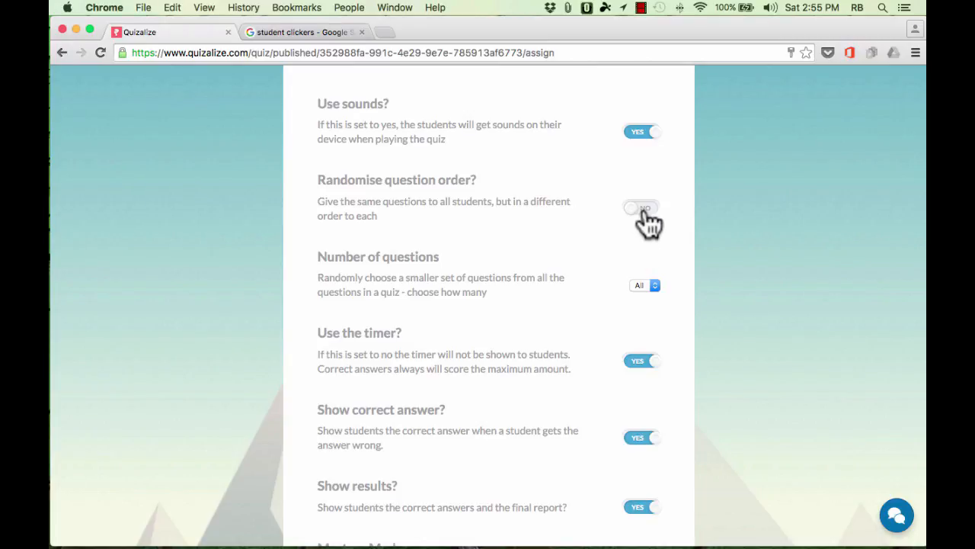
scroll(430, 216, up, 2)
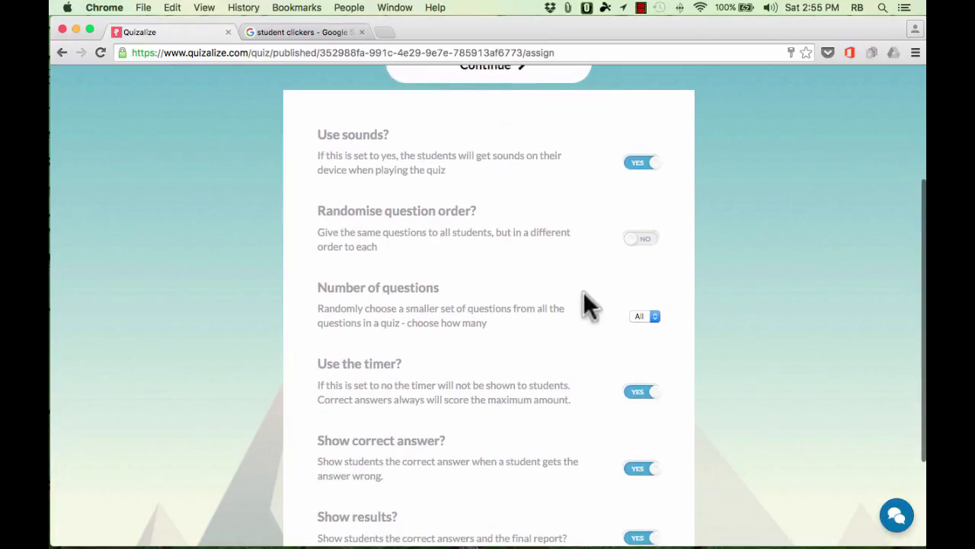
scroll(477, 317, down, 3)
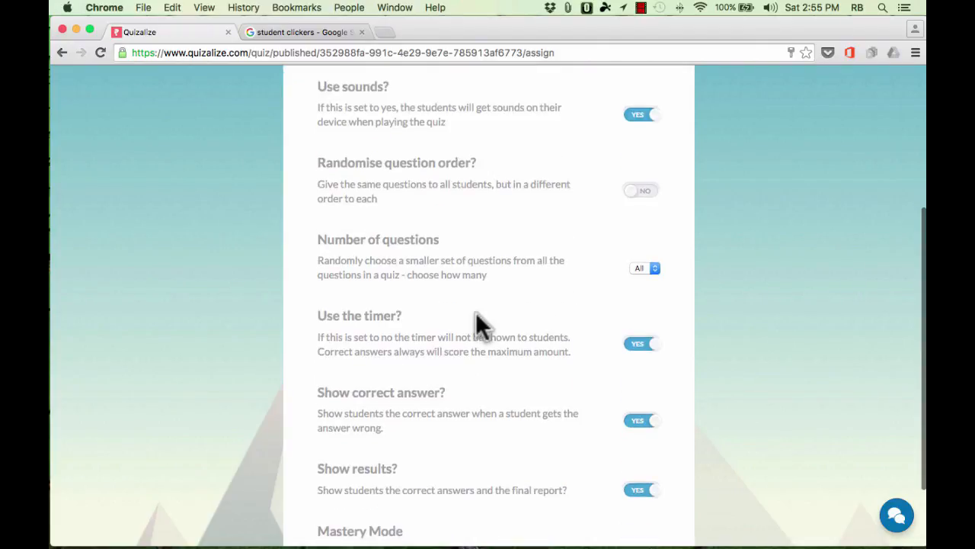
- Examine the choices for the number of questions, keep All, and review the remaining game settings through Mastery Mode
click(647, 267)
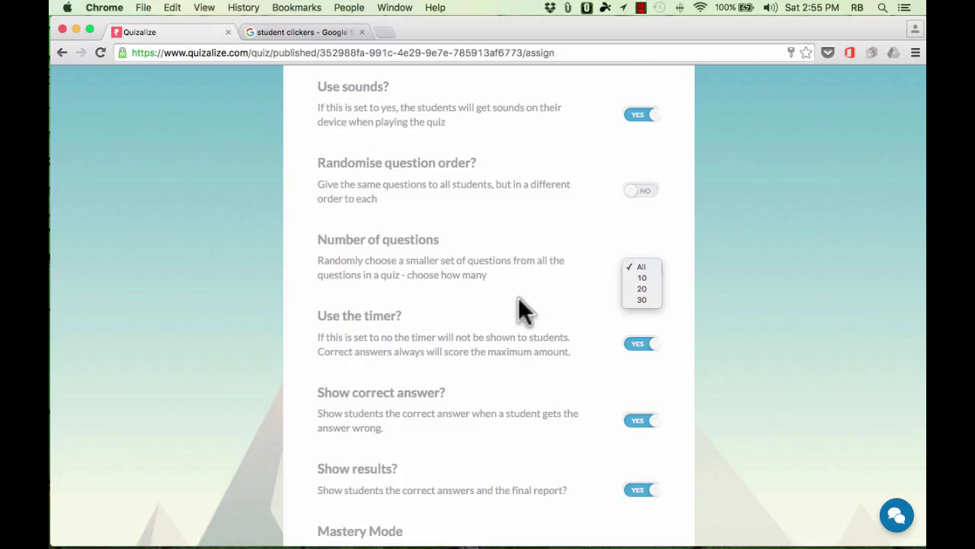
click(552, 336)
scroll(579, 343, down, 3)
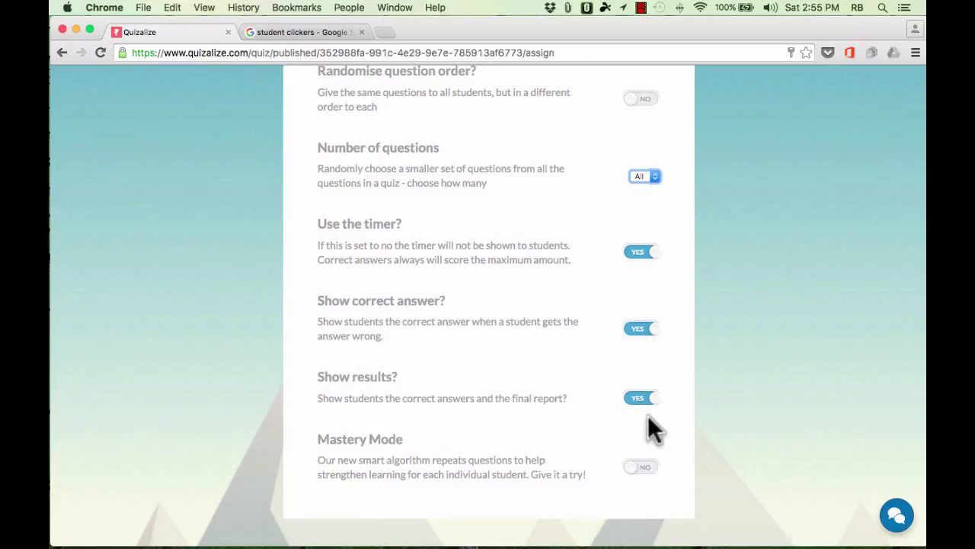
- Try the Mastery Mode switch, continue past the Clothing Vocab game settings, and accept giving the game through Zzish
click(645, 466)
click(633, 466)
scroll(680, 469, down, 1)
scroll(671, 464, up, 10)
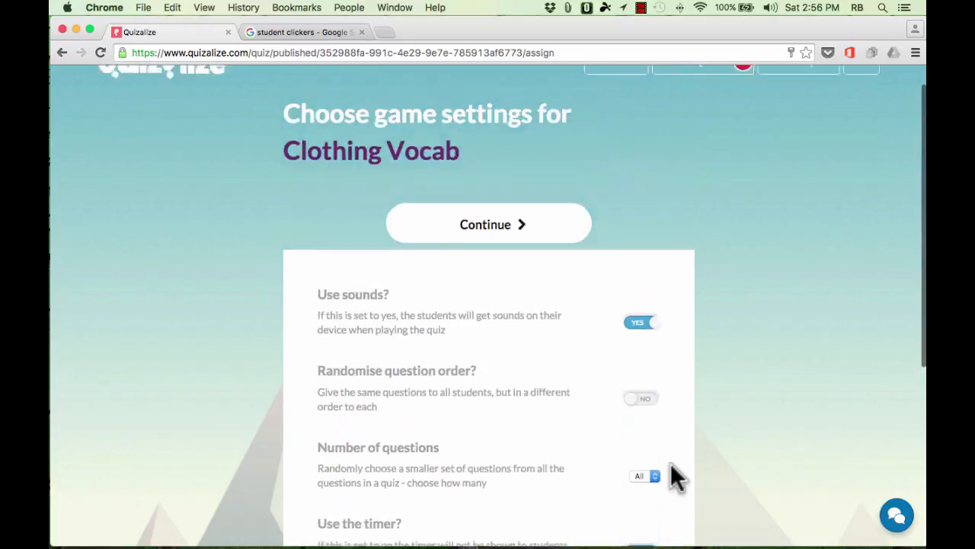
click(507, 253)
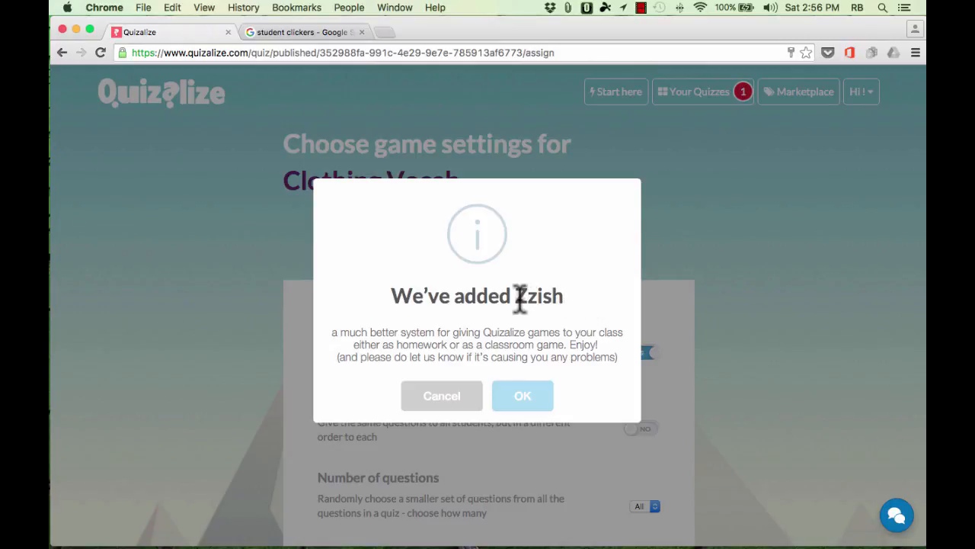
click(537, 396)
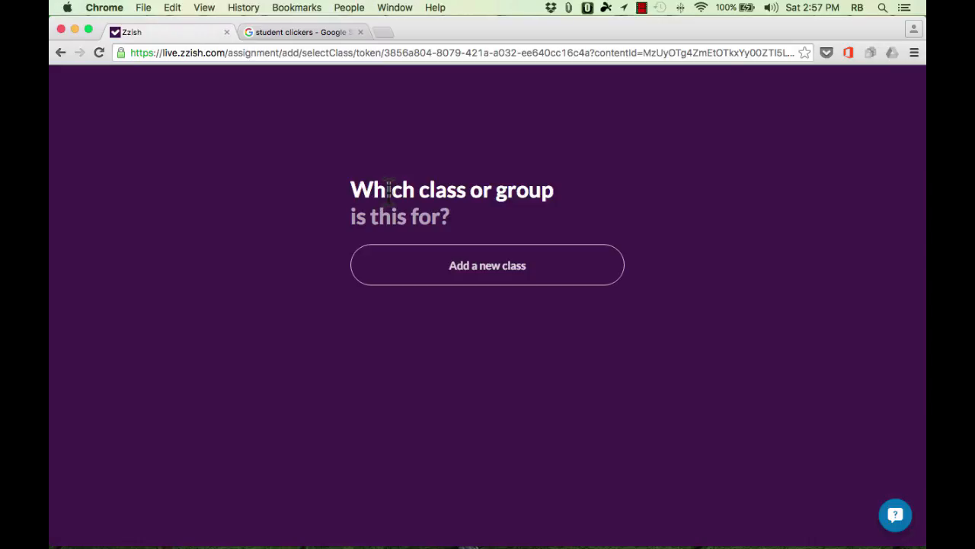
- Read the Quizalize Team's support message about the changes and teacher resources, and close the conversation
click(896, 518)
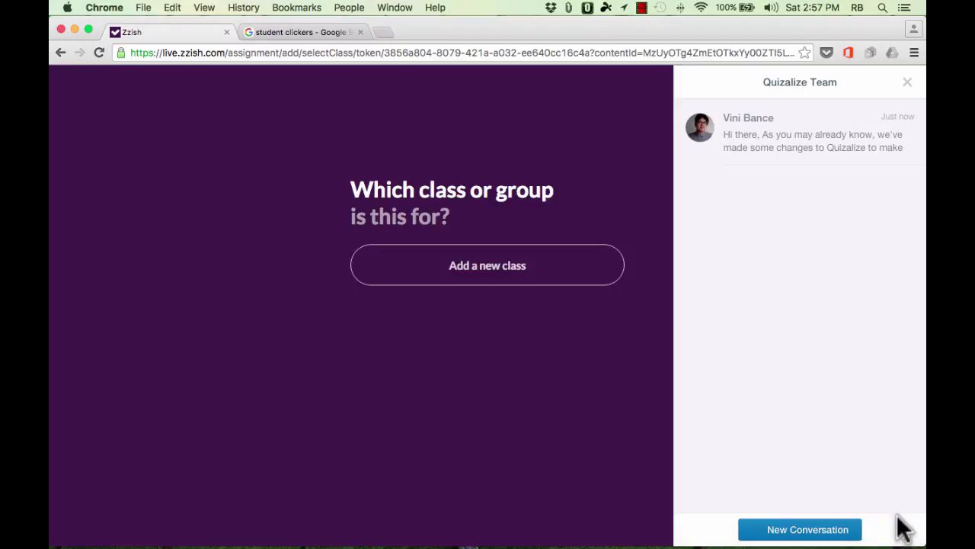
click(743, 136)
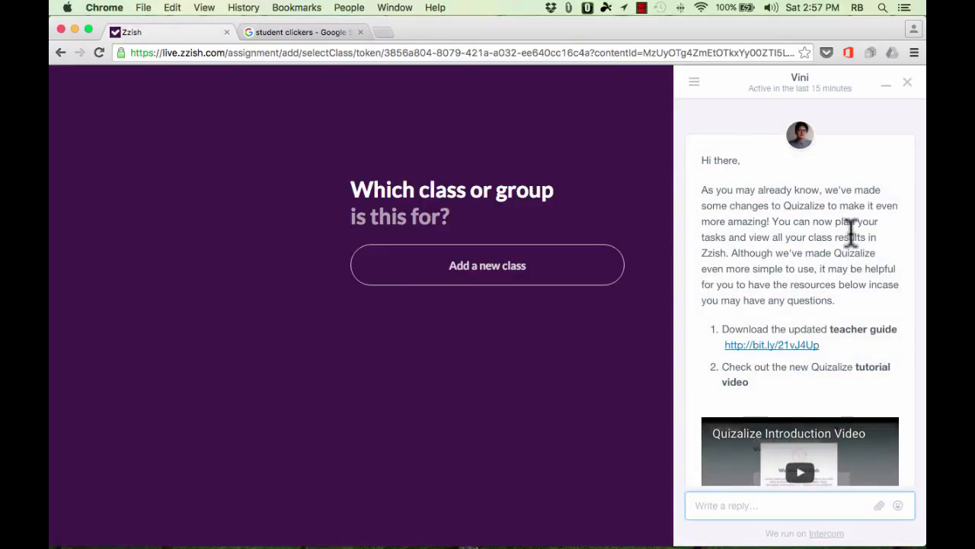
scroll(851, 235, down, 5)
scroll(856, 246, up, 5)
click(907, 82)
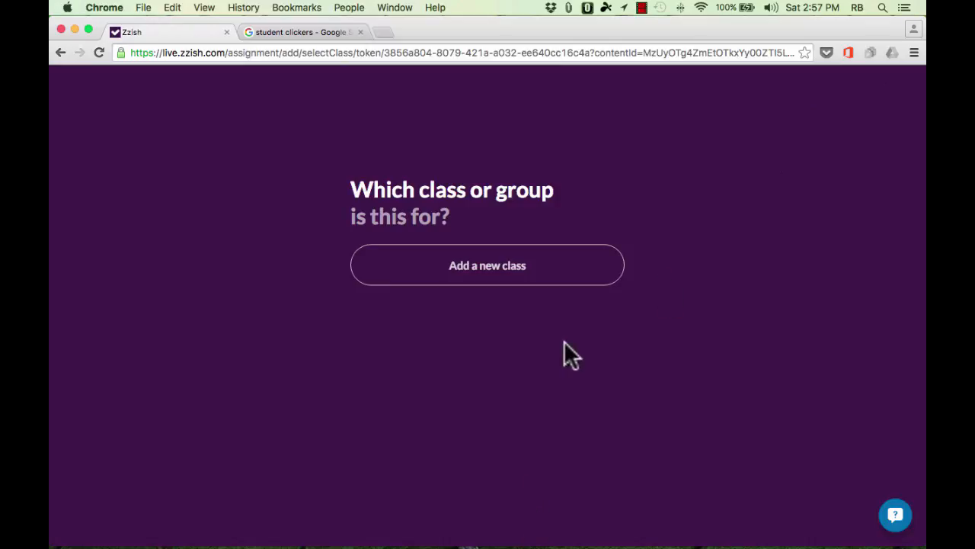
- Add a new class for the assignment and name it Class 1
click(512, 268)
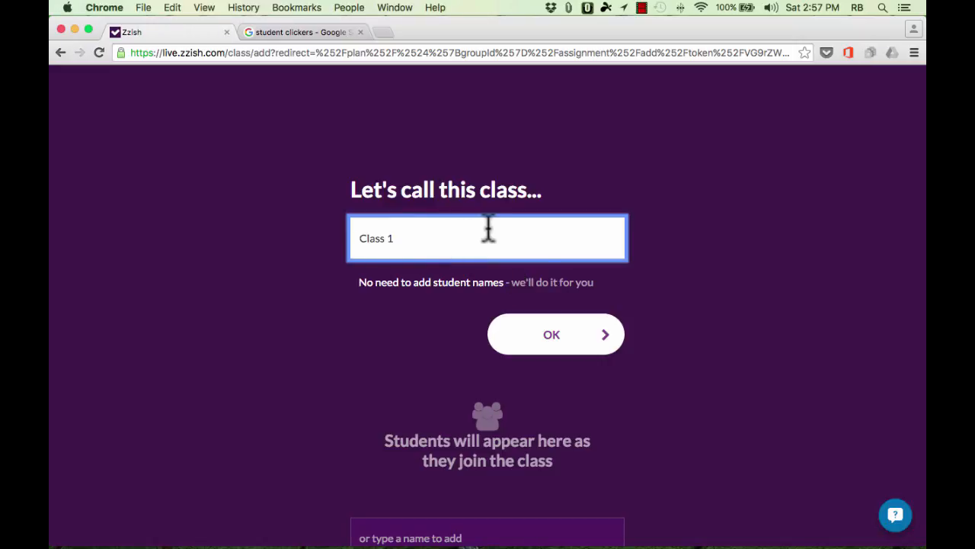
key(BackSpace)
text(2)
key(BackSpace)
text(1)
click(406, 325)
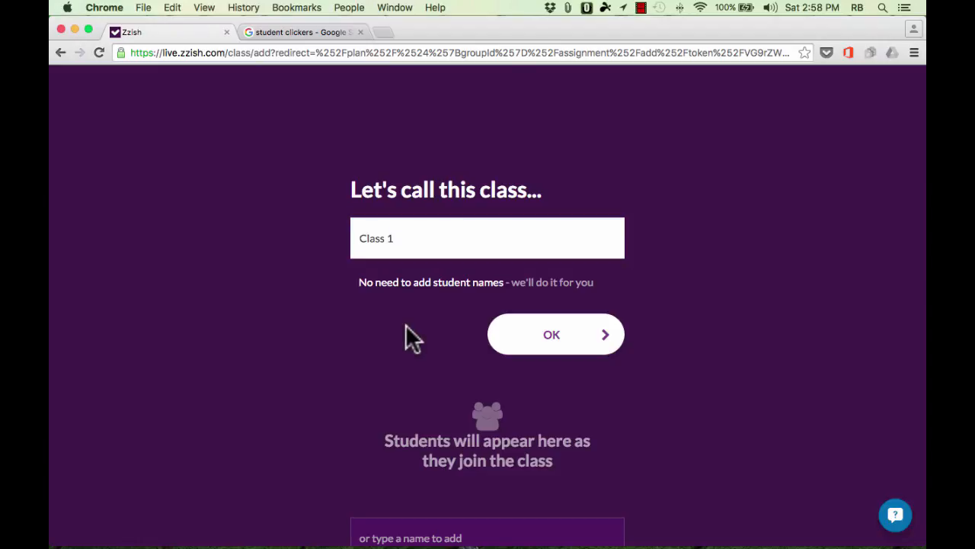
- Add three students by full name to the Class 1 student list
scroll(405, 324, down, 2)
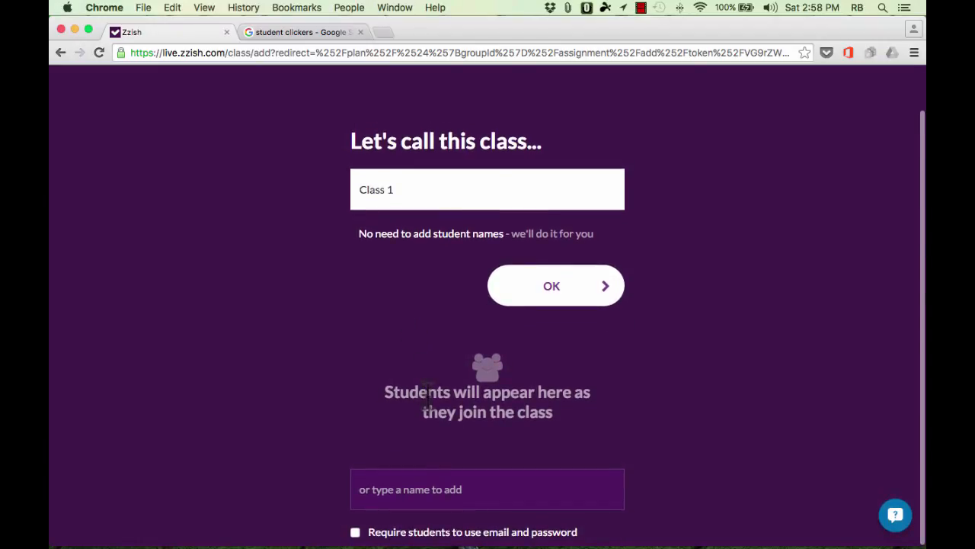
click(464, 492)
text(J)
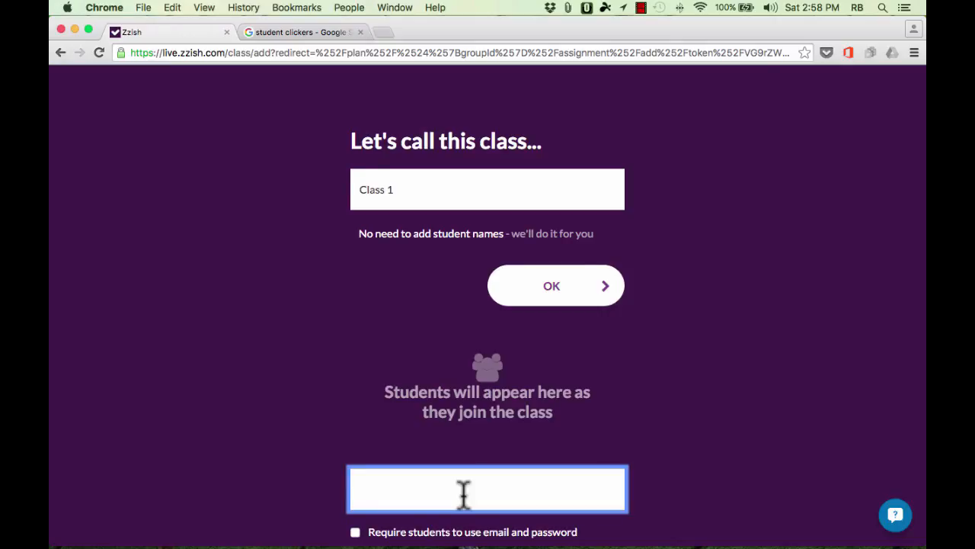
text(ohn Doe)
key(Return)
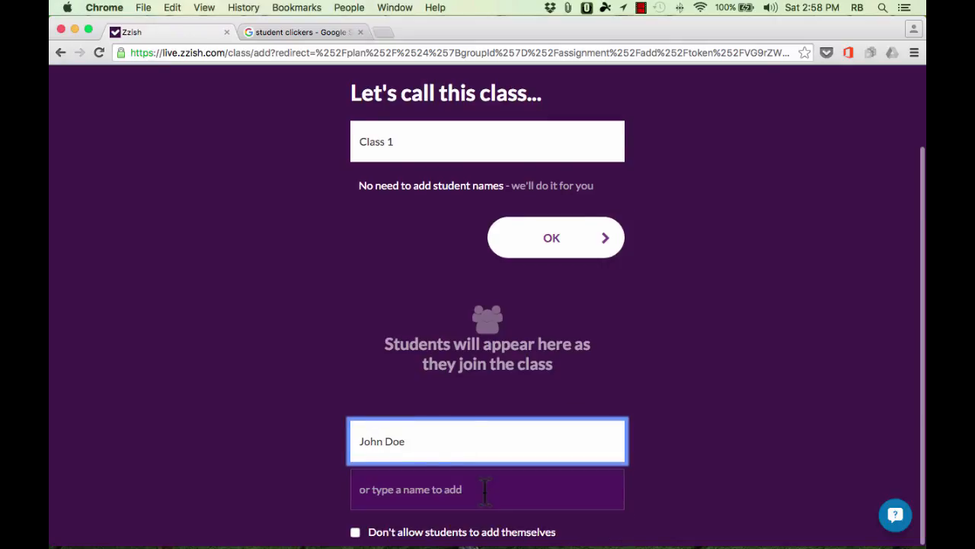
text(John Smith)
key(Return)
text(Jane Doe)
click(675, 377)
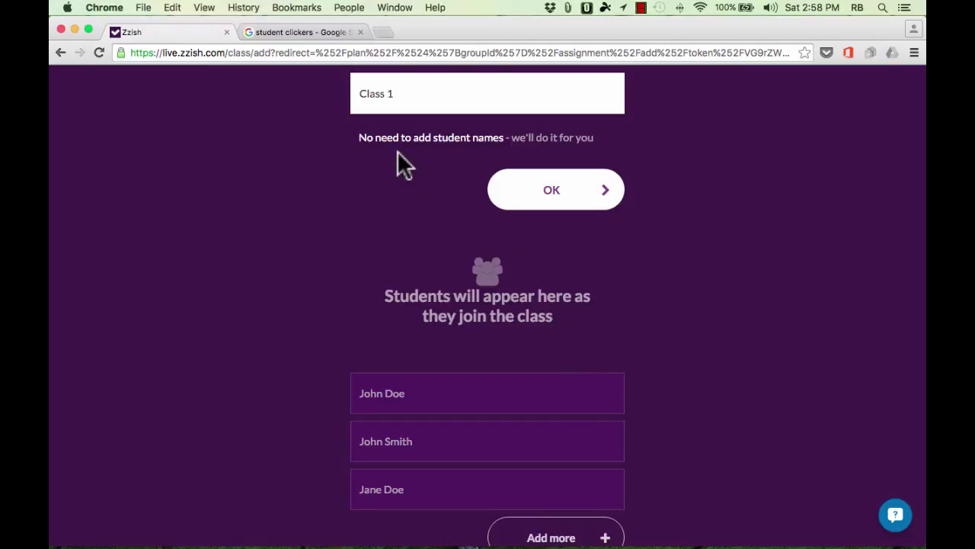
- Review the Class 1 setup and confirm creation of the class
scroll(526, 157, up, 2)
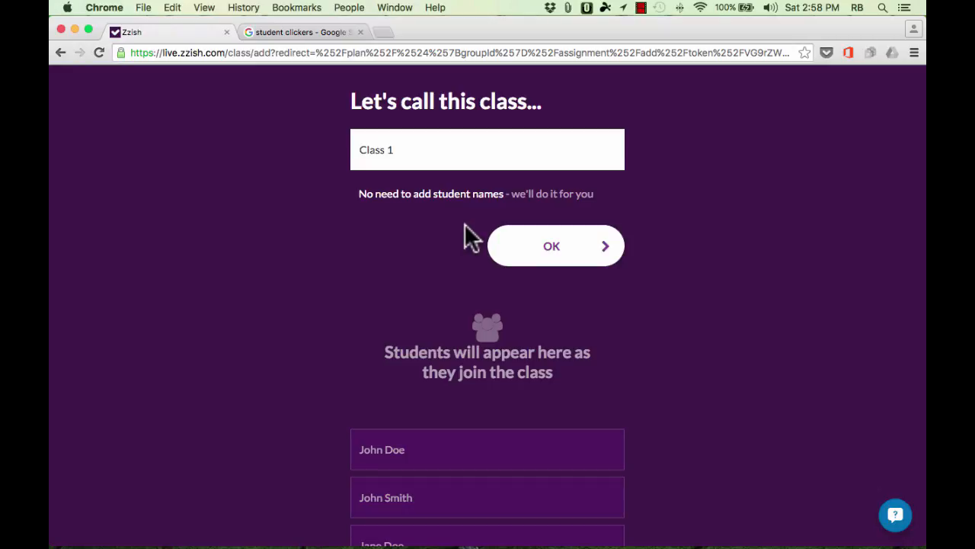
scroll(503, 421, down, 1)
scroll(503, 415, up, 3)
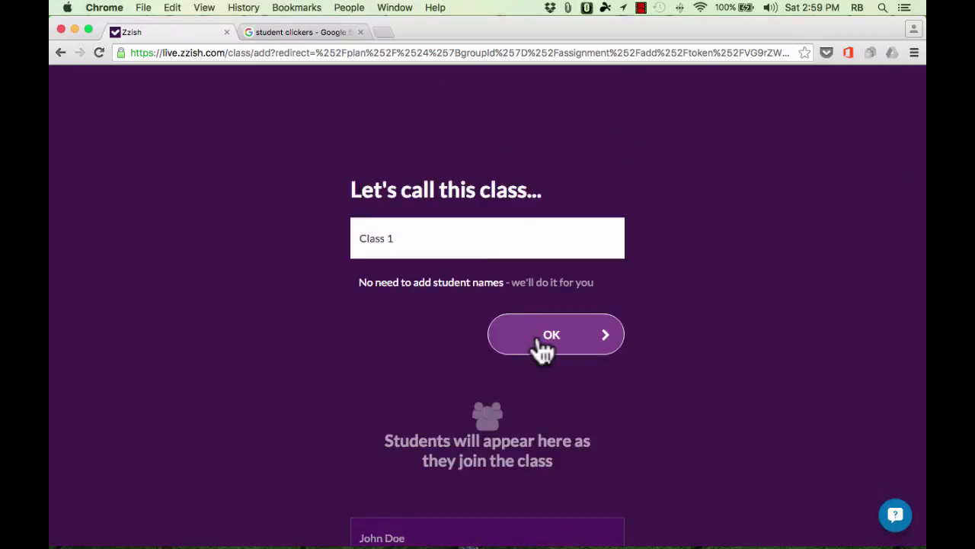
click(543, 342)
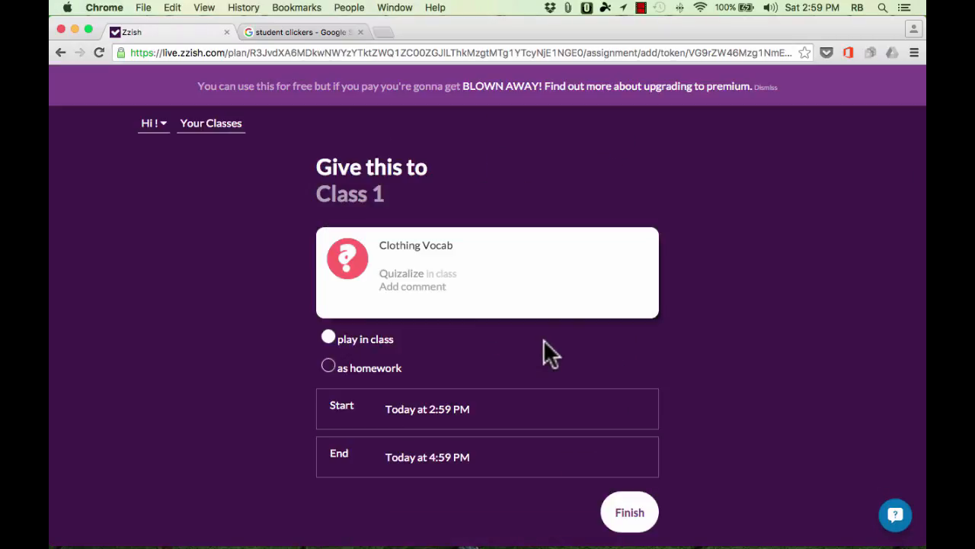
- Try assigning Clothing Vocab as homework and look at the calendar for its end date
click(328, 365)
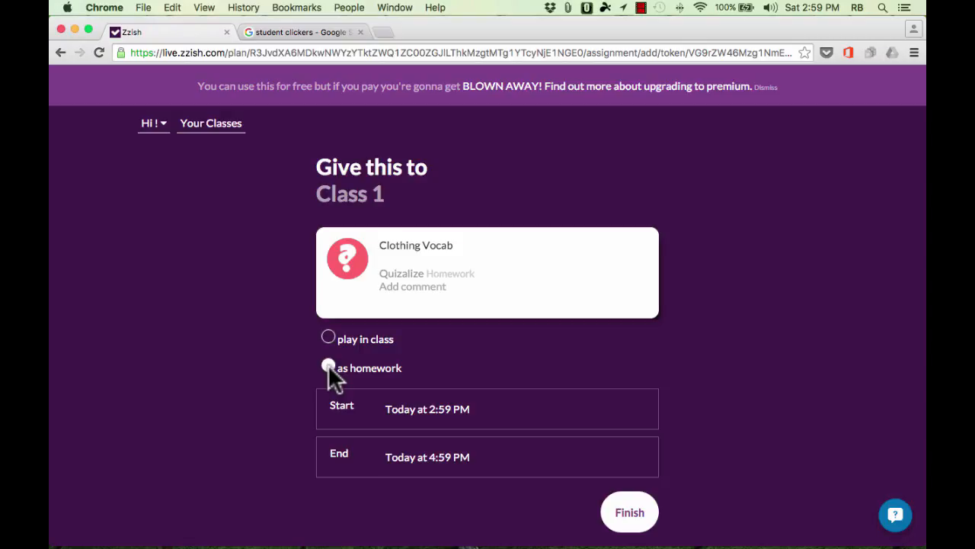
click(329, 339)
click(330, 366)
click(473, 457)
scroll(488, 465, down, 3)
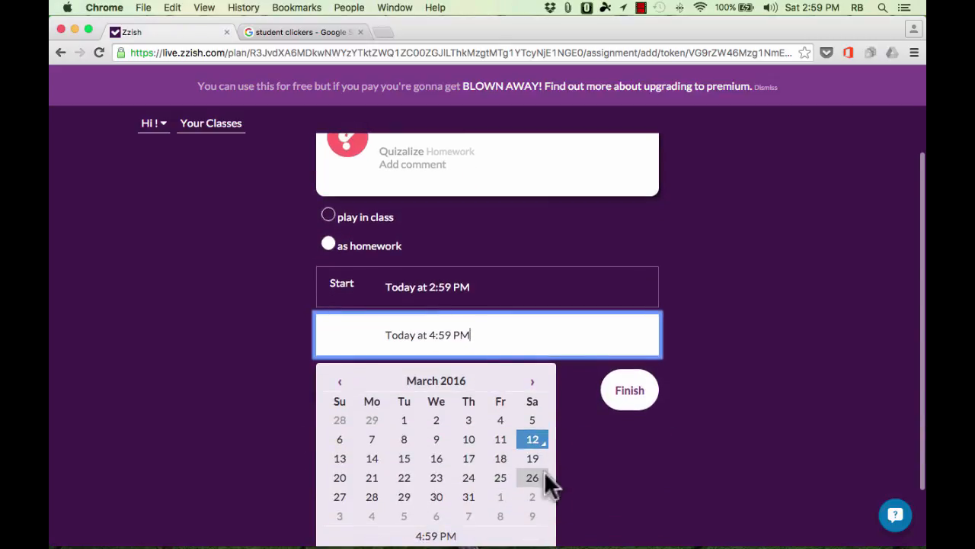
click(780, 279)
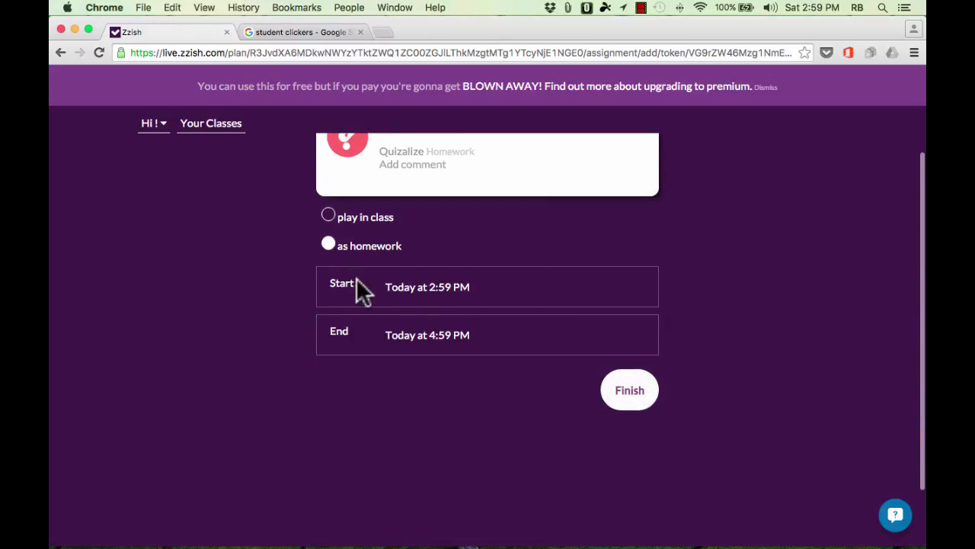
- Set Clothing Vocab to play in class and finish giving it to Class 1
click(371, 219)
click(642, 396)
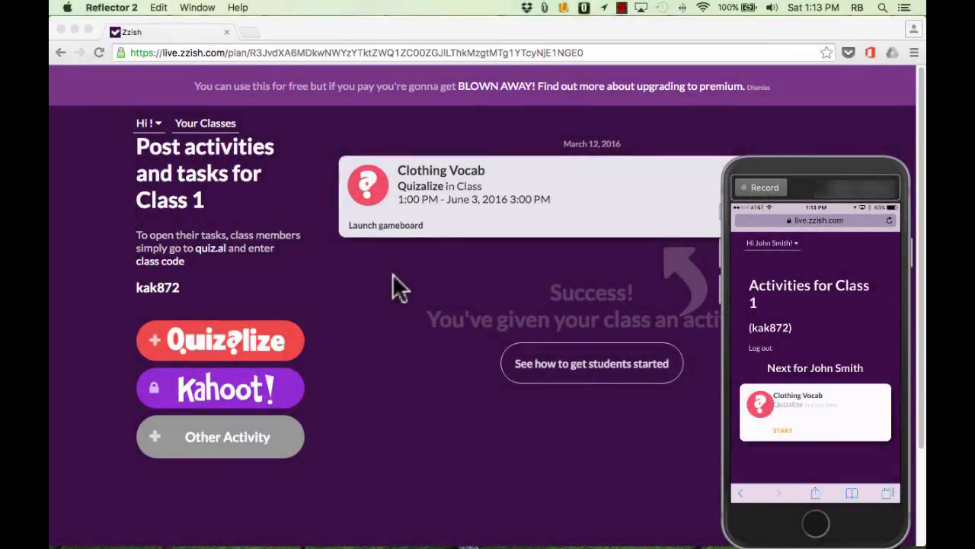
- Launch the Clothing Vocab gameboard and highlight the leading student's score and name
click(363, 221)
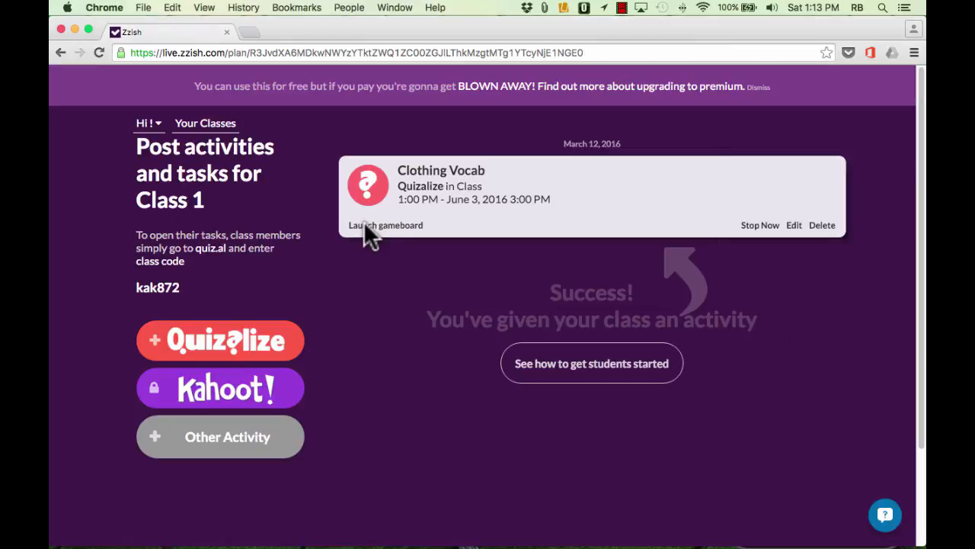
click(363, 228)
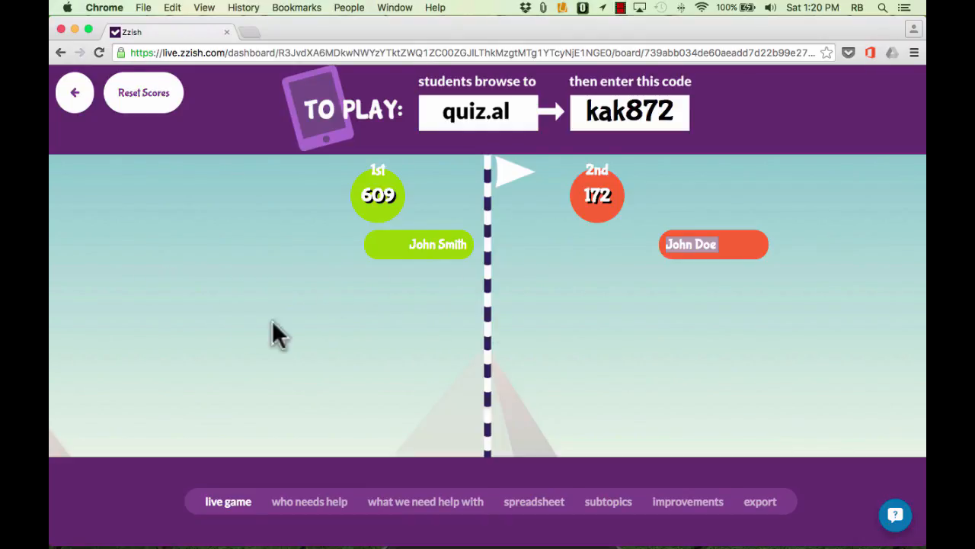
click(385, 194)
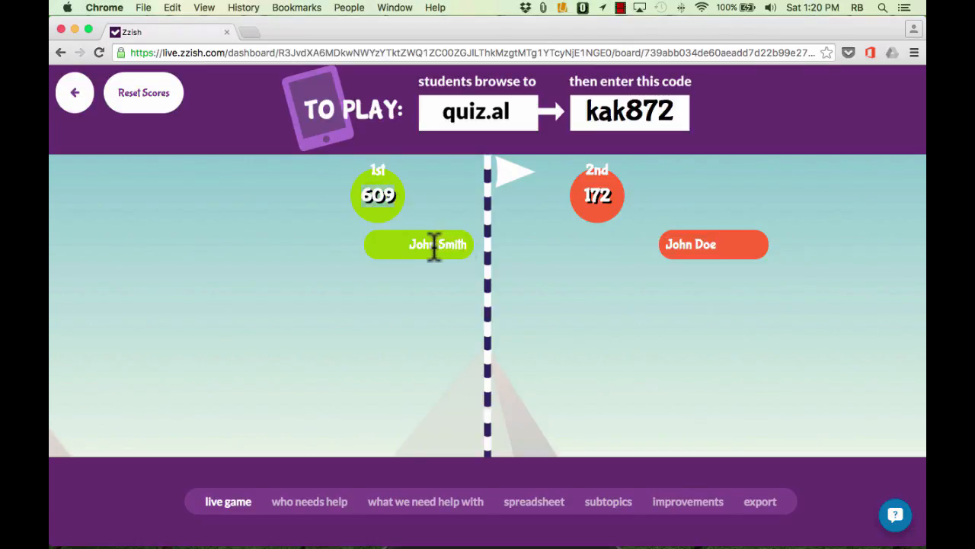
drag(425, 250, 467, 245)
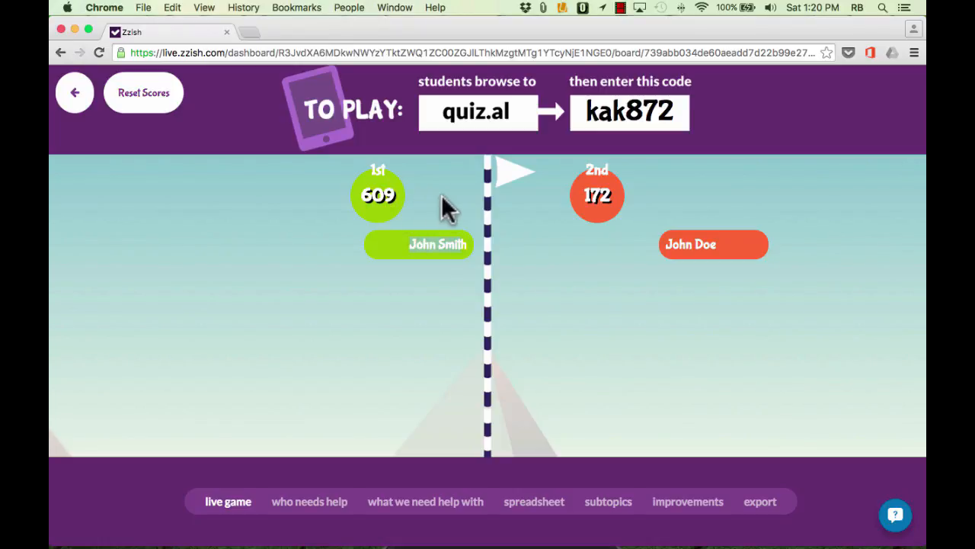
- Open the Clothing Vocab results from the Class 1 activities and try to export them
click(74, 99)
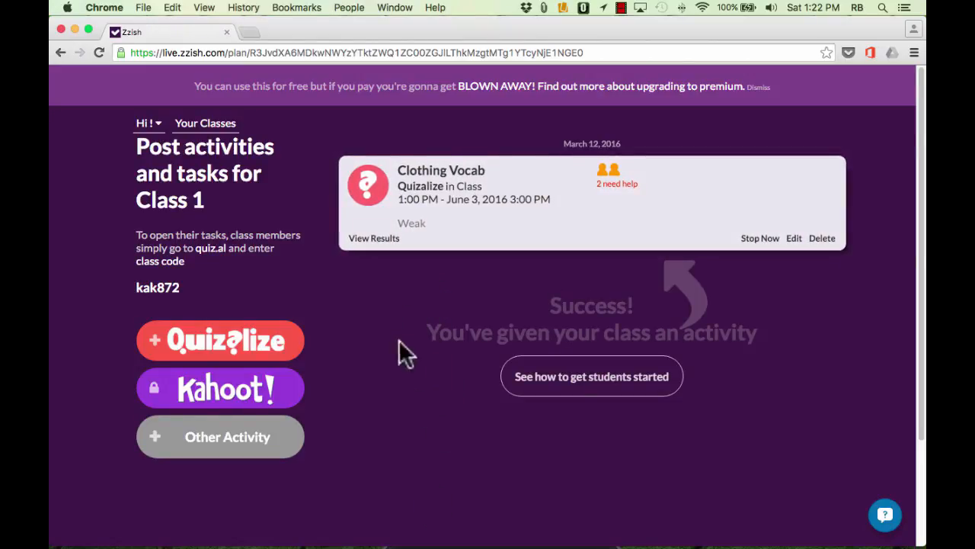
click(367, 241)
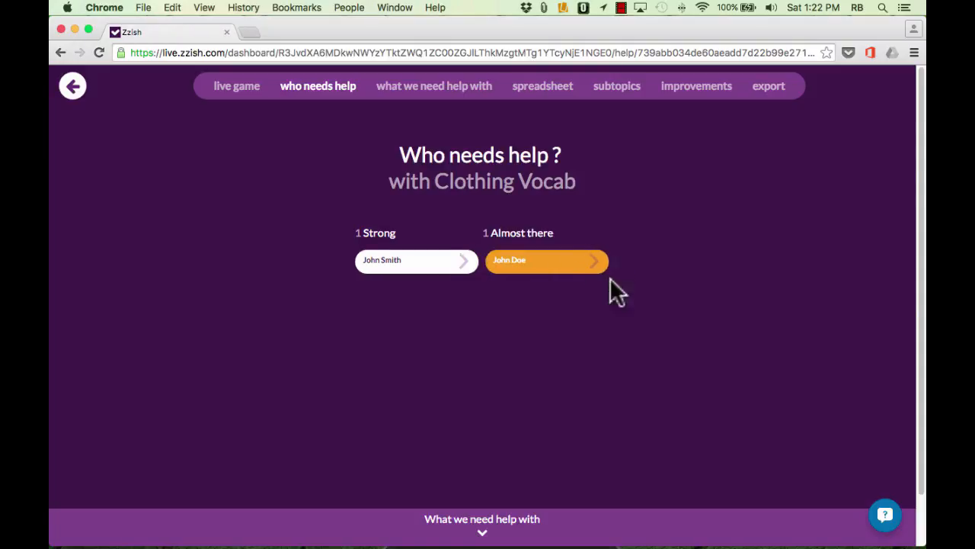
click(767, 90)
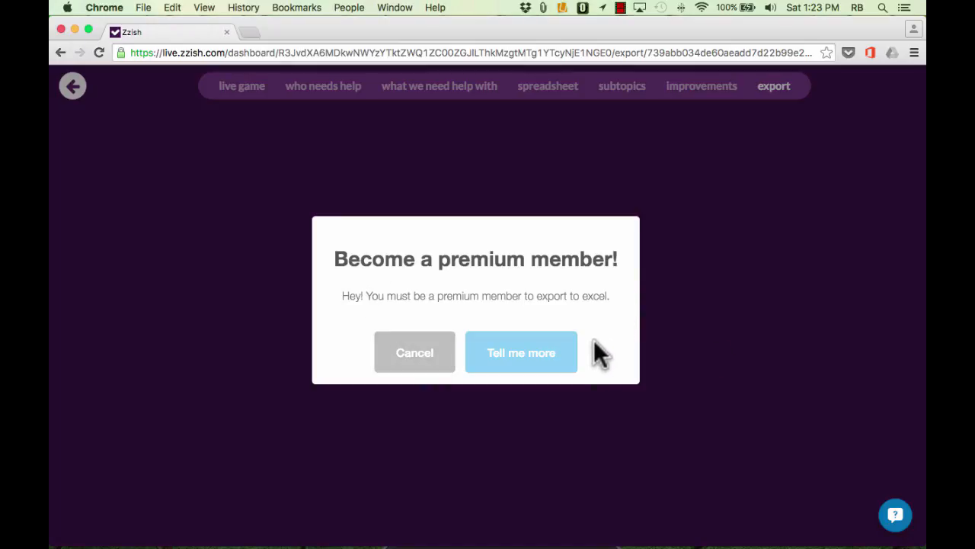
click(716, 343)
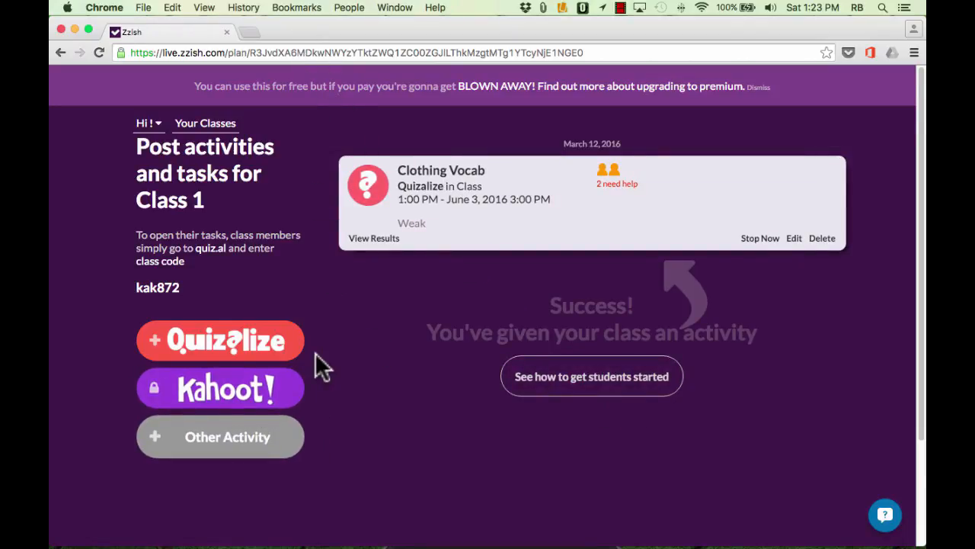
- Go to the quizalize.com website
click(312, 53)
text(quizalize.com)
key(Return)
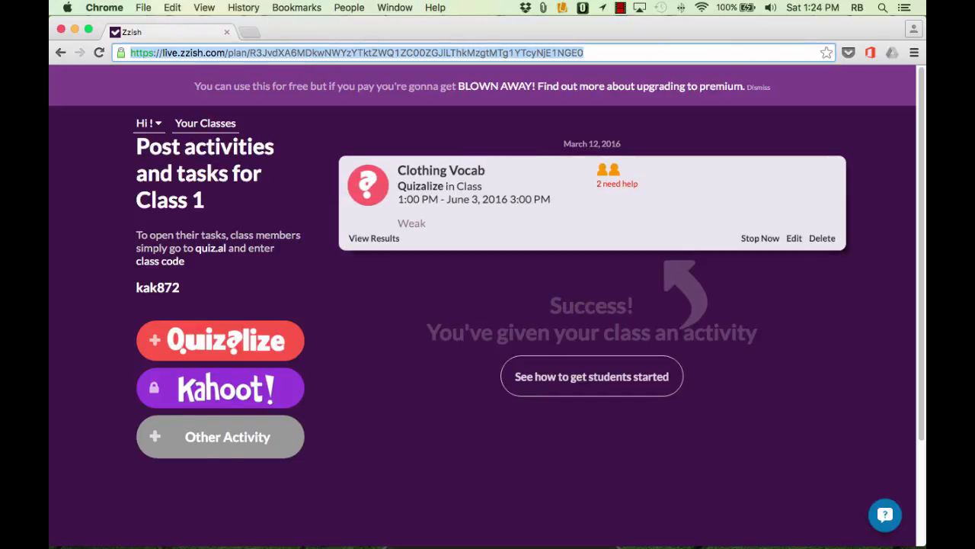